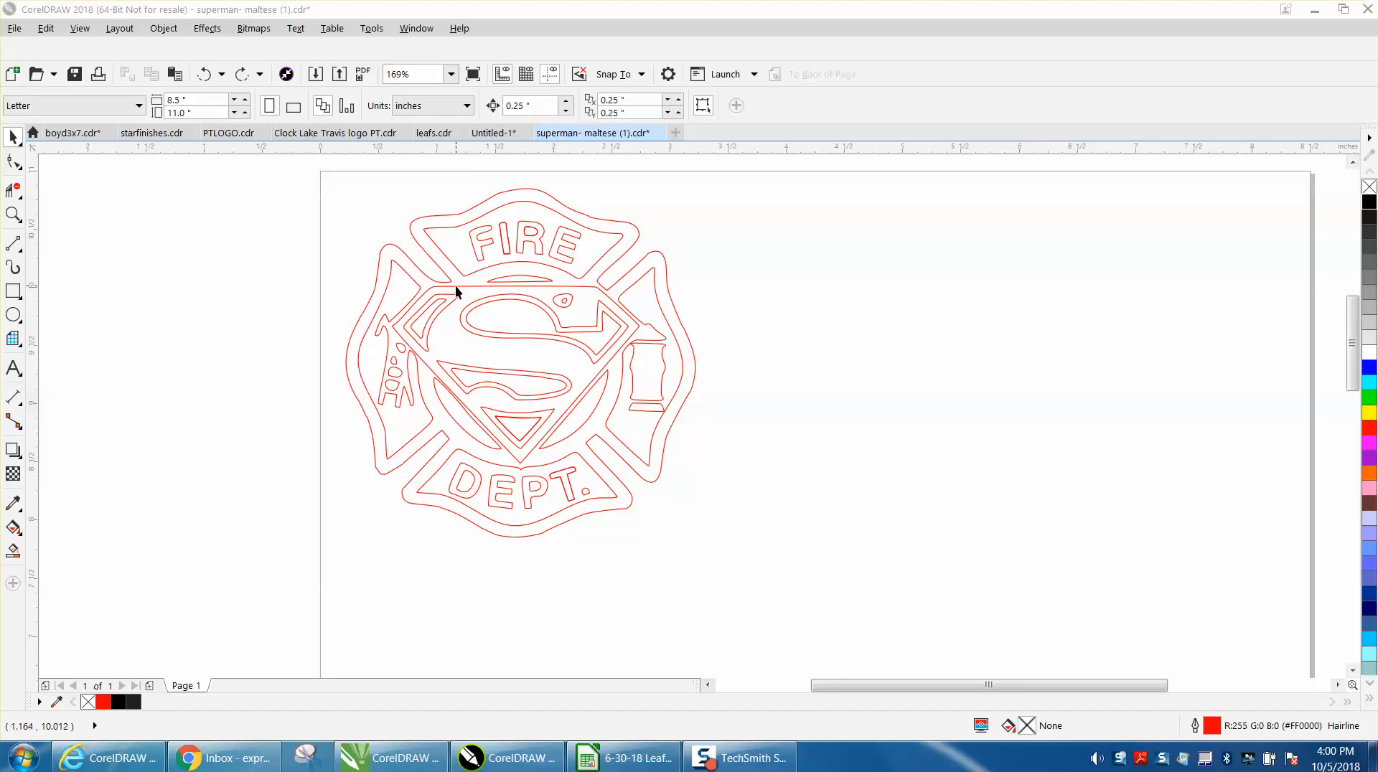
Step: Group all the fire department emblem objects and center the group on the page
{"action": "scroll", "coordinate": [710, 327], "scroll_direction": "down", "scroll_amount": 2}
{"action": "left_click_drag", "start_coordinate": [525, 252], "coordinate": [837, 467]}
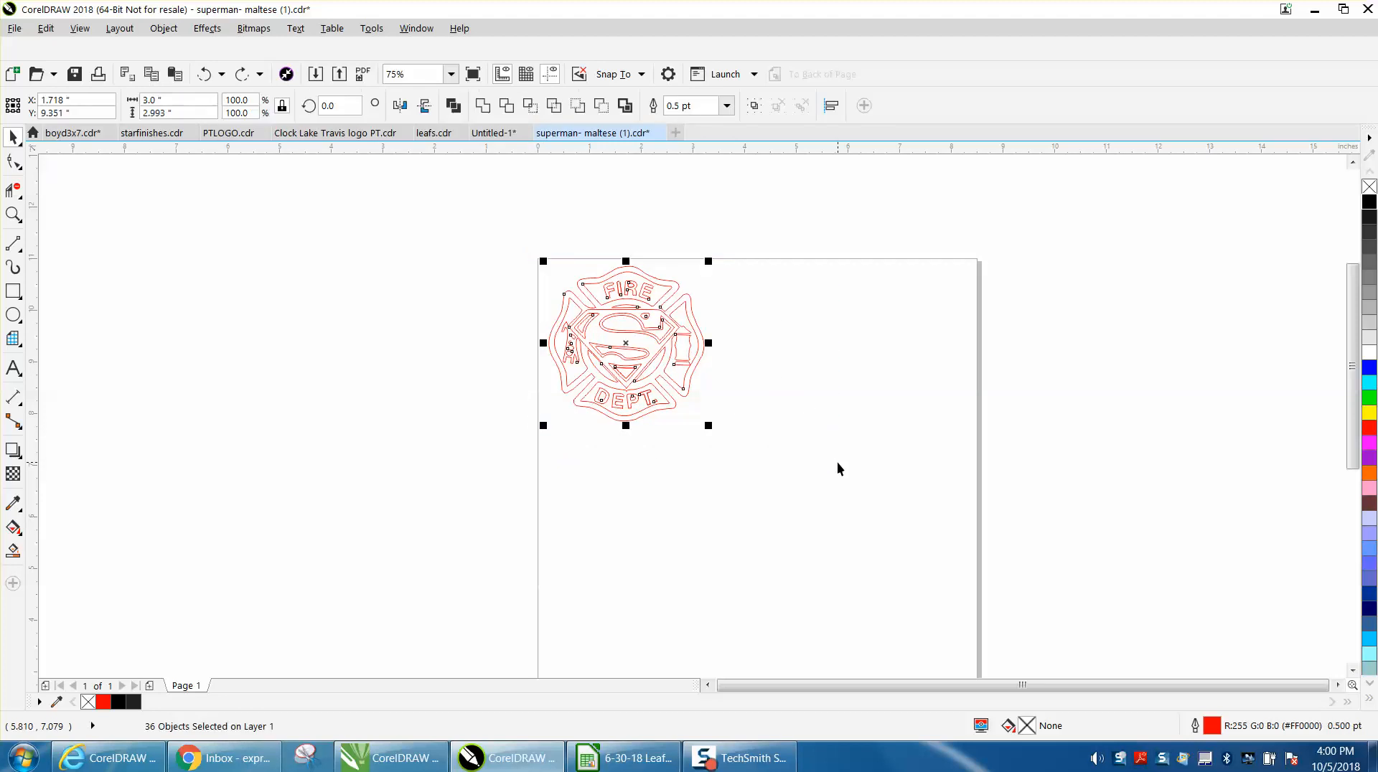
{"action": "key", "text": "ctrl+g"}
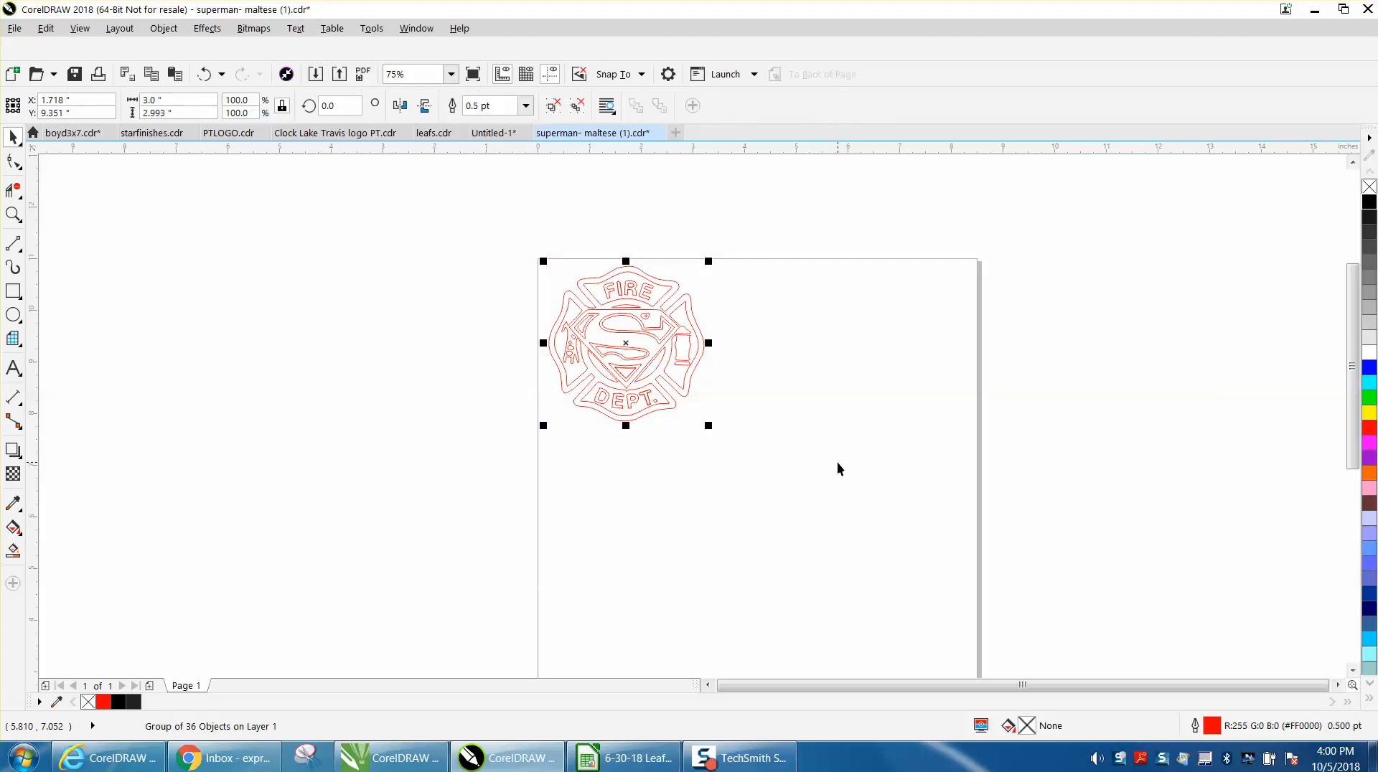
{"action": "key", "text": "p"}
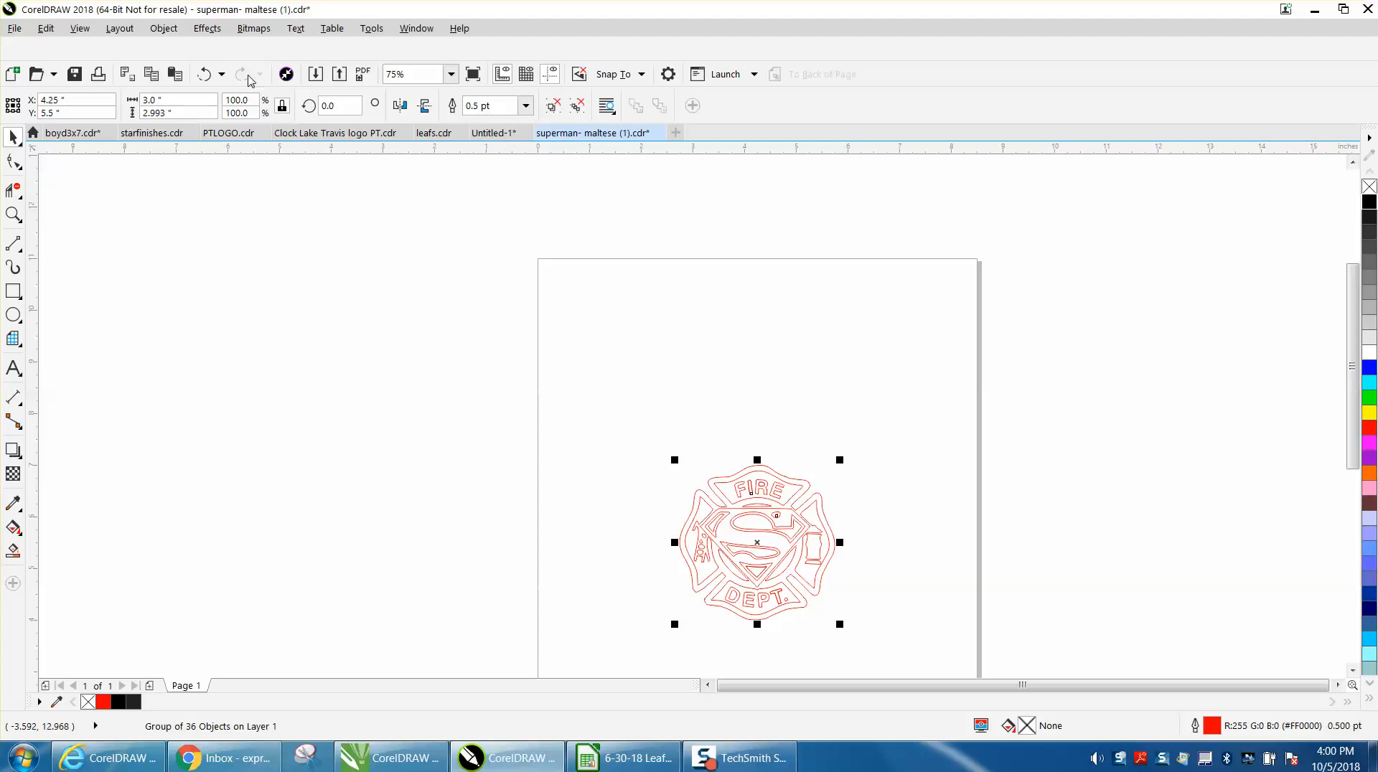
Step: Ungroup the centered emblem into its separate objects and leave nothing selected
{"action": "left_click", "coordinate": [163, 28]}
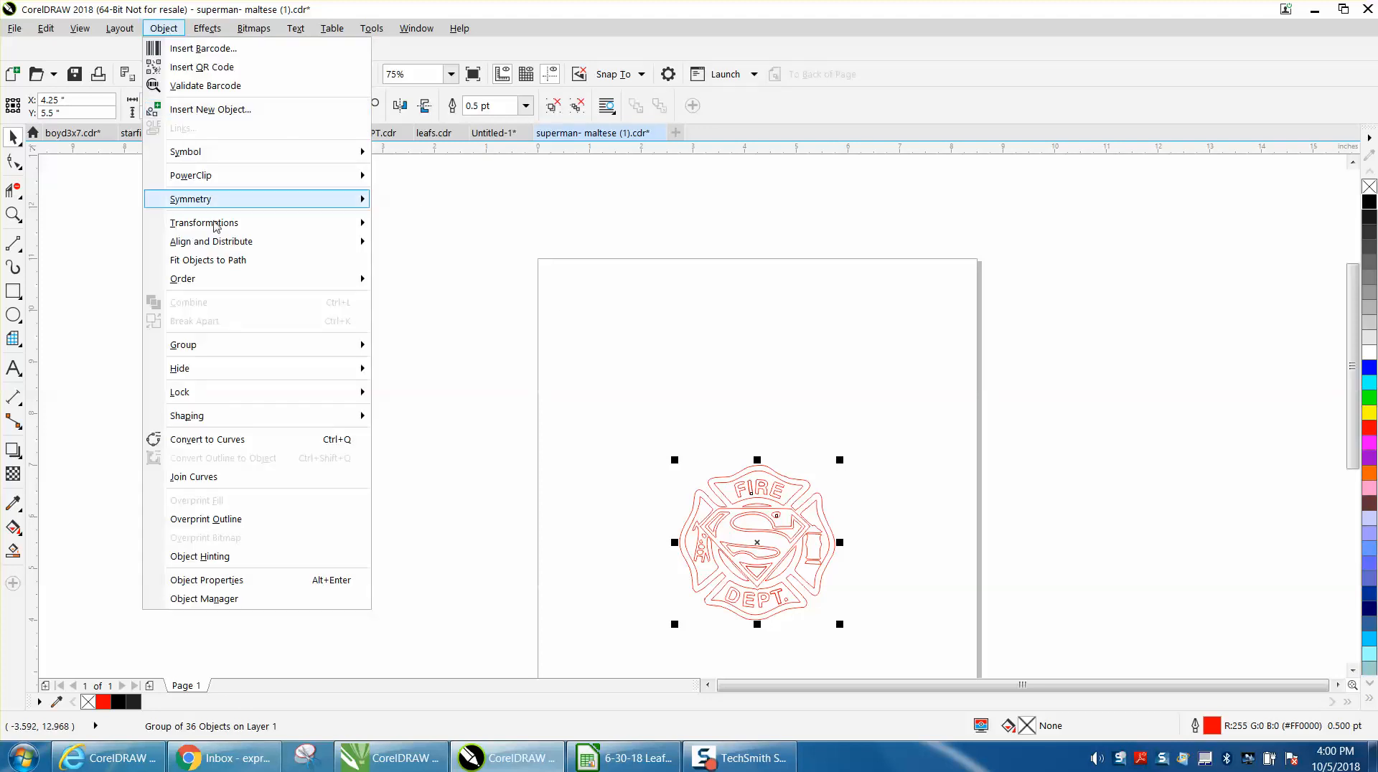
{"action": "mouse_move", "coordinate": [277, 347]}
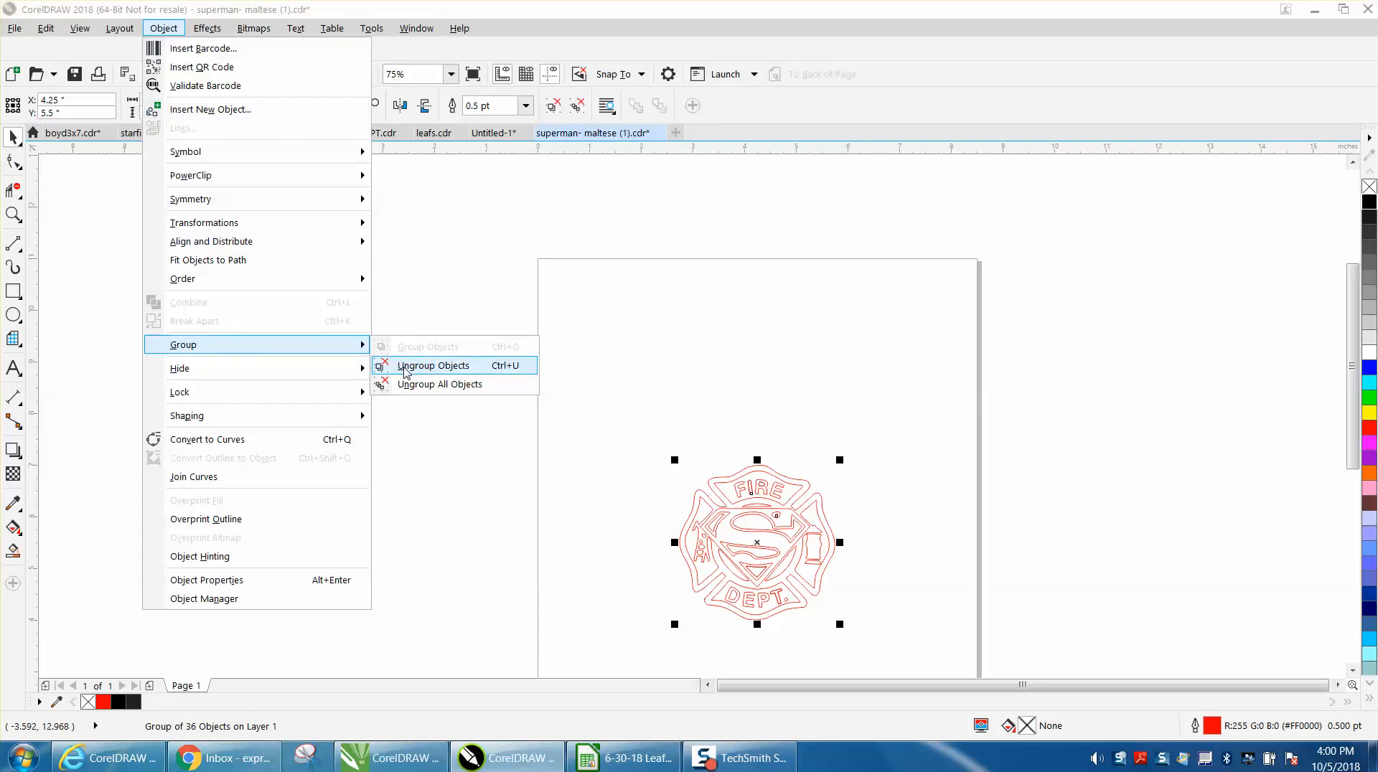
{"action": "left_click", "coordinate": [405, 371]}
{"action": "left_click", "coordinate": [682, 458]}
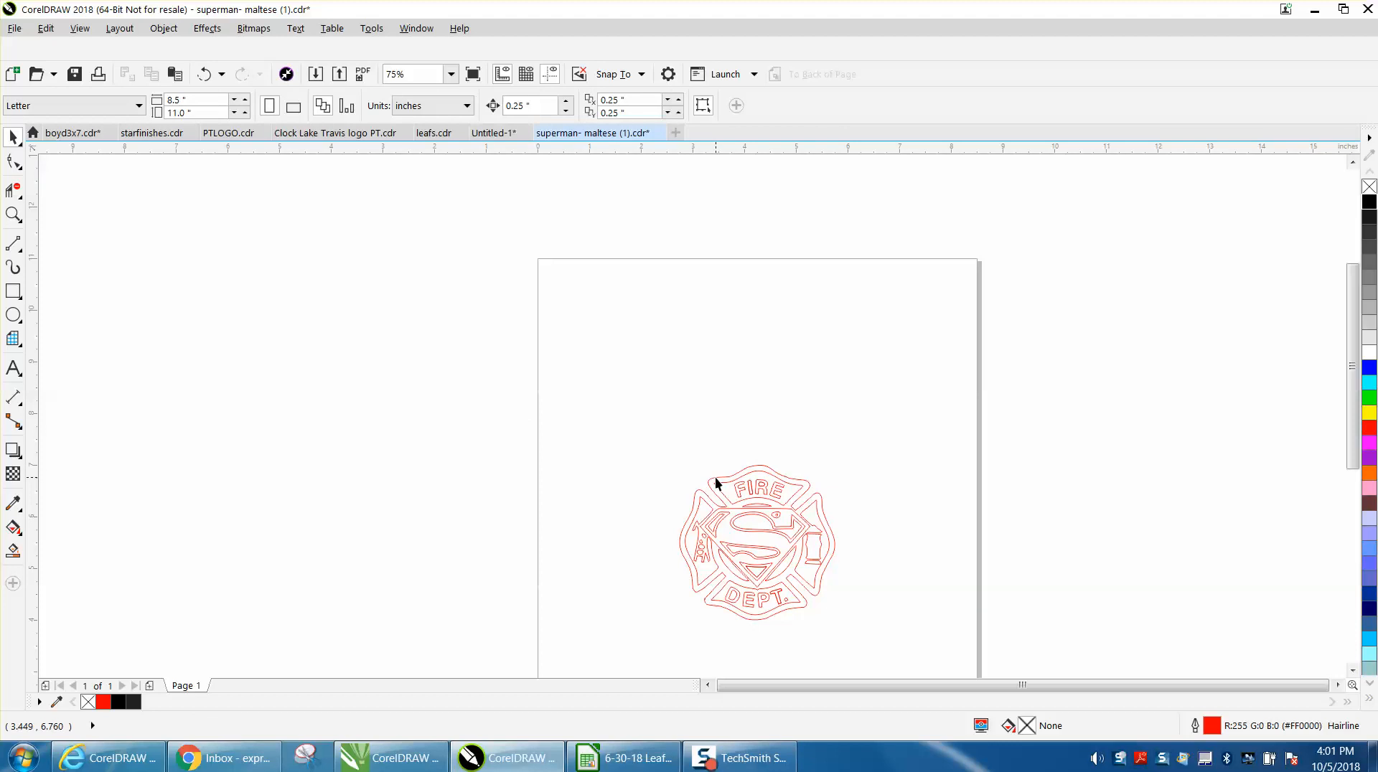
{"action": "left_click", "coordinate": [715, 477]}
{"action": "left_click", "coordinate": [680, 424]}
{"action": "left_click", "coordinate": [545, 108]}
{"action": "left_click_drag", "start_coordinate": [612, 432], "coordinate": [933, 649]}
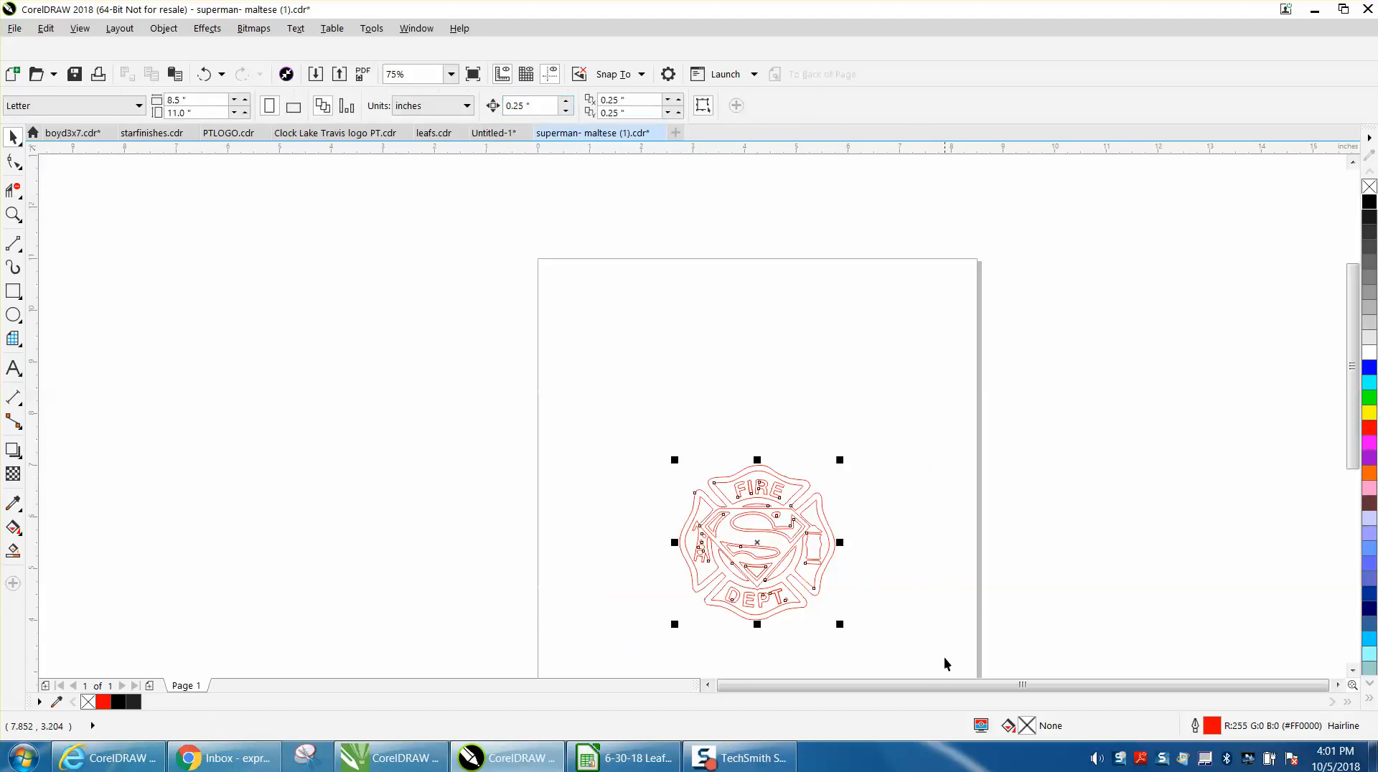
{"action": "left_click", "coordinate": [392, 200]}
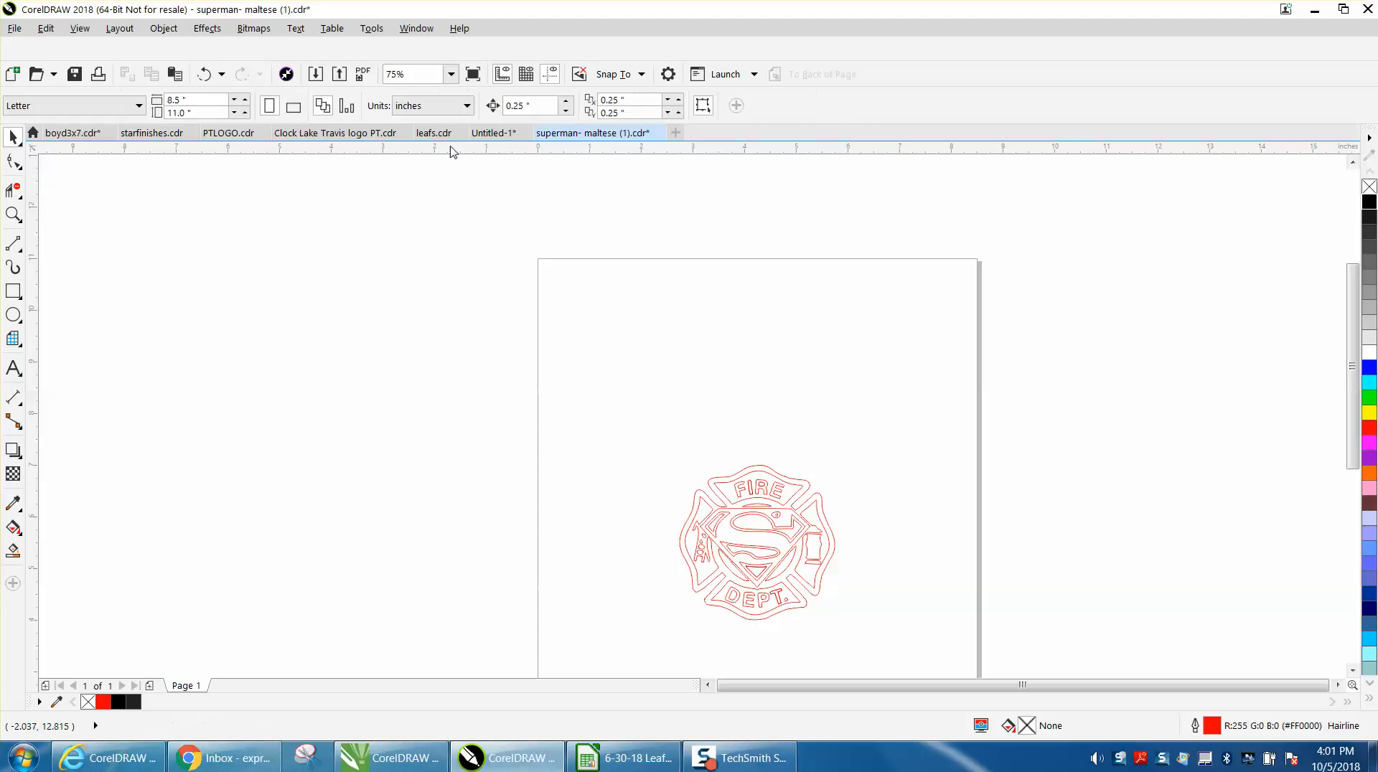
Step: Set the nudge distance to 4 inches and nudge the emblem's outer Maltese cross outline up once
{"action": "double_click", "coordinate": [517, 106]}
{"action": "type", "text": "4"}
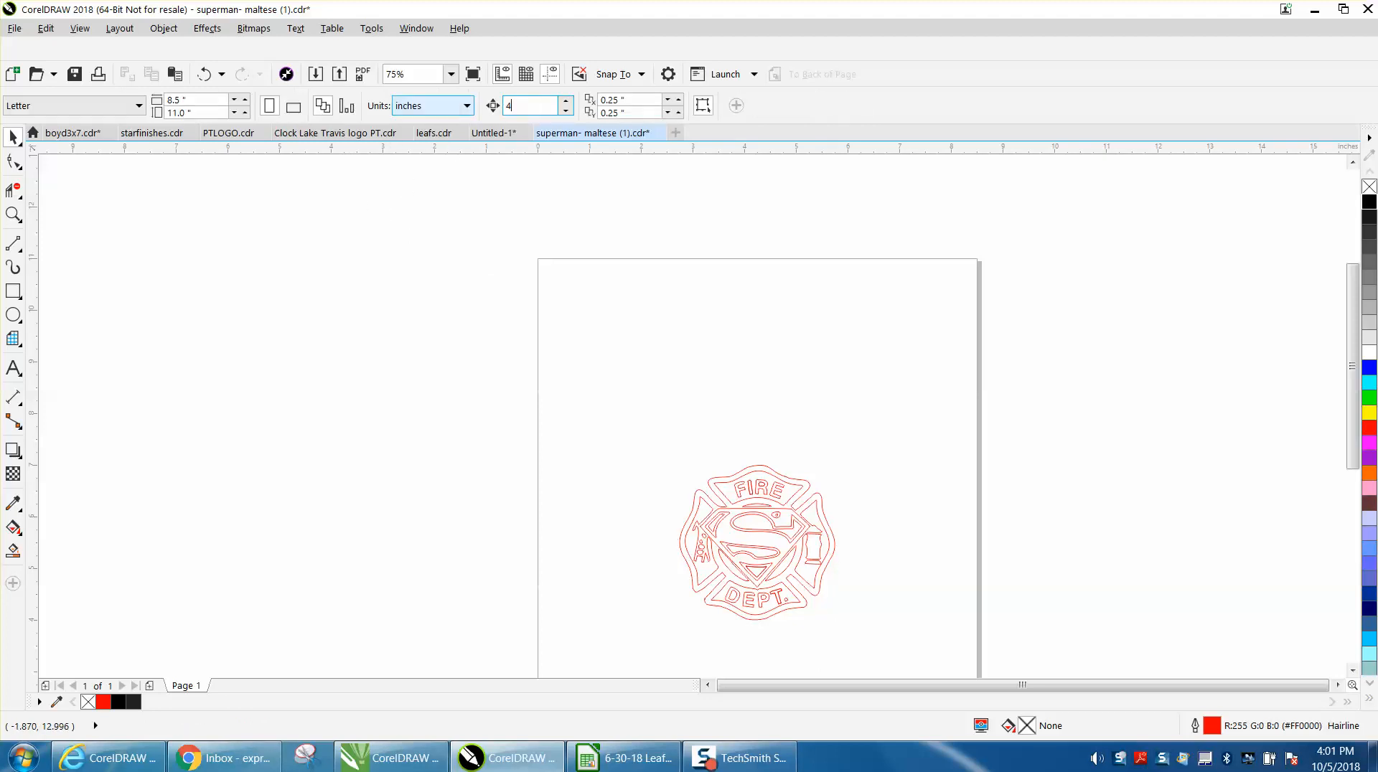
{"action": "left_click", "coordinate": [757, 466]}
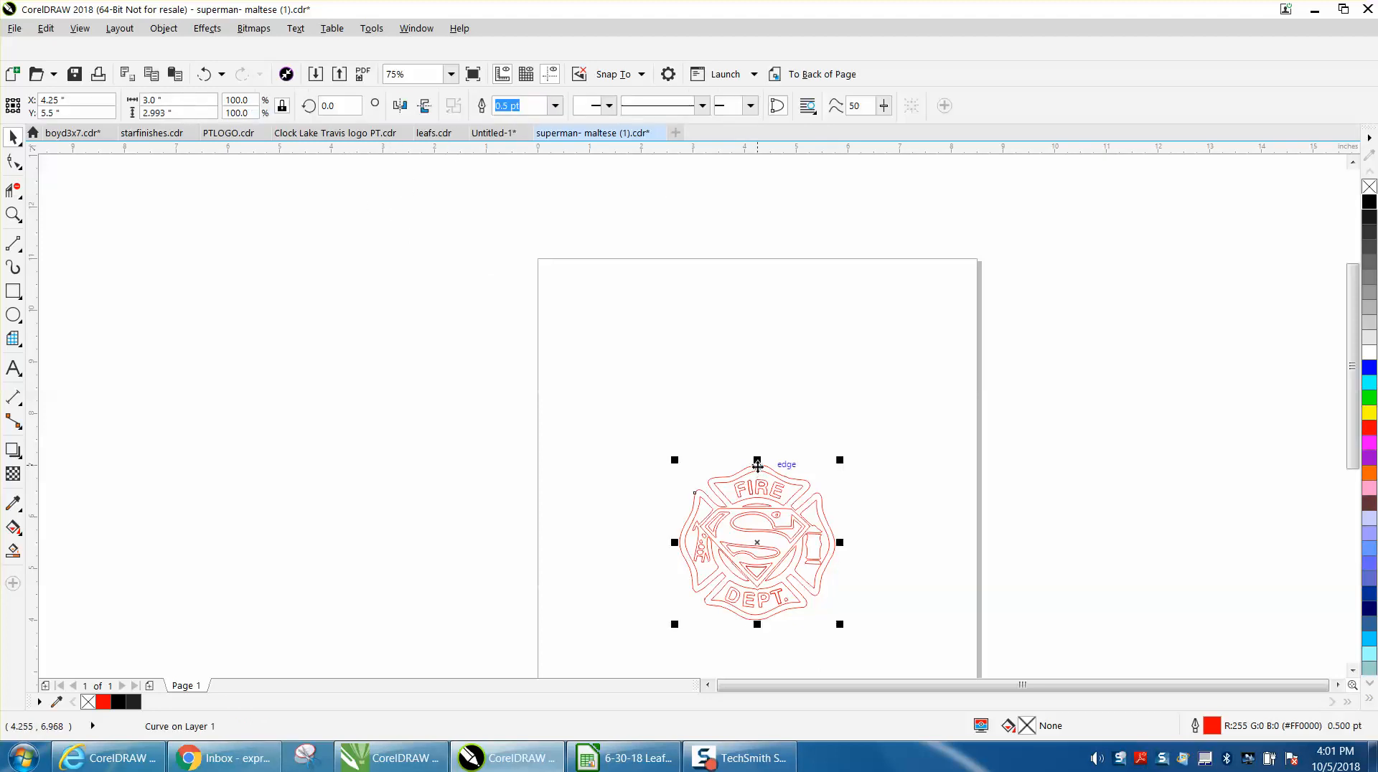
{"action": "key", "text": "Up"}
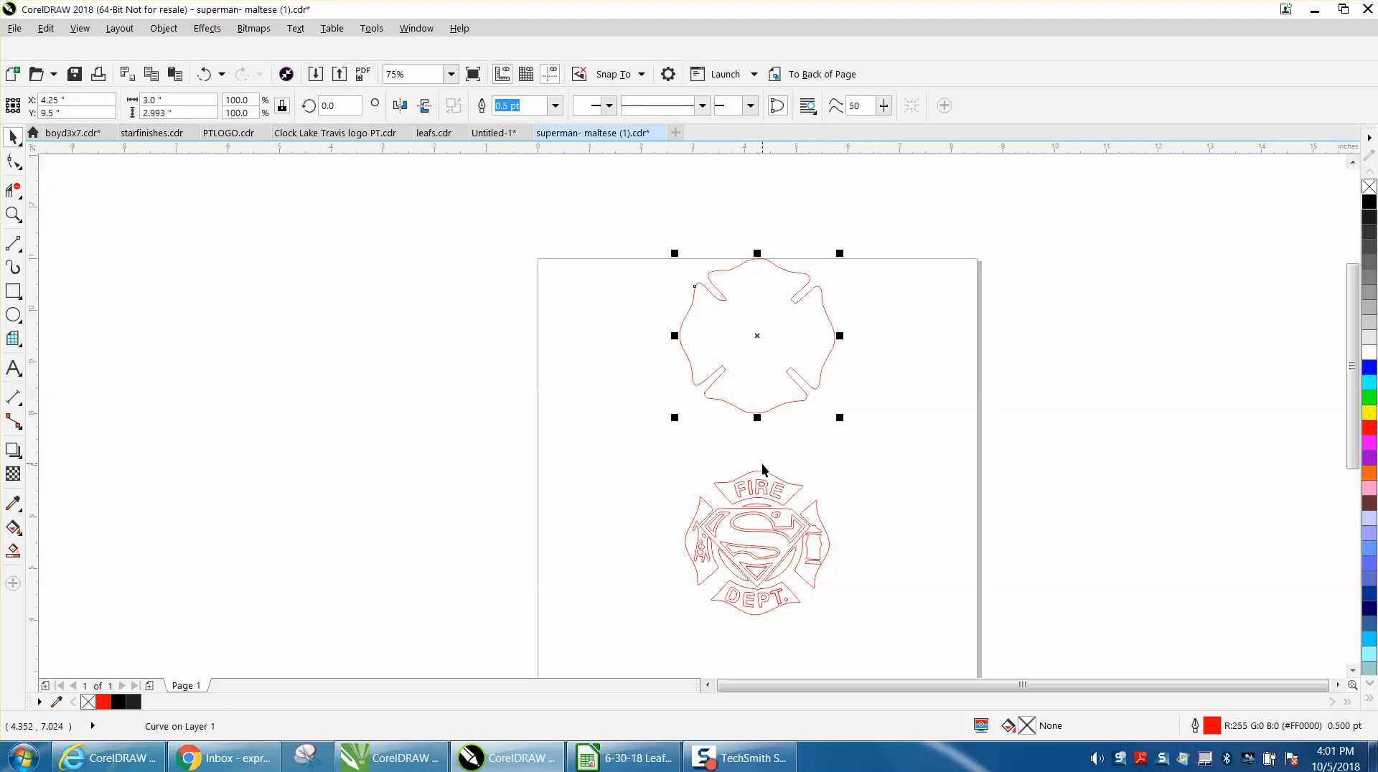
Step: Group the inner emblem artwork and move it 8 inches left off the page, and nudge the outer outline back down 4 inches
{"action": "left_click_drag", "start_coordinate": [666, 467], "coordinate": [877, 635]}
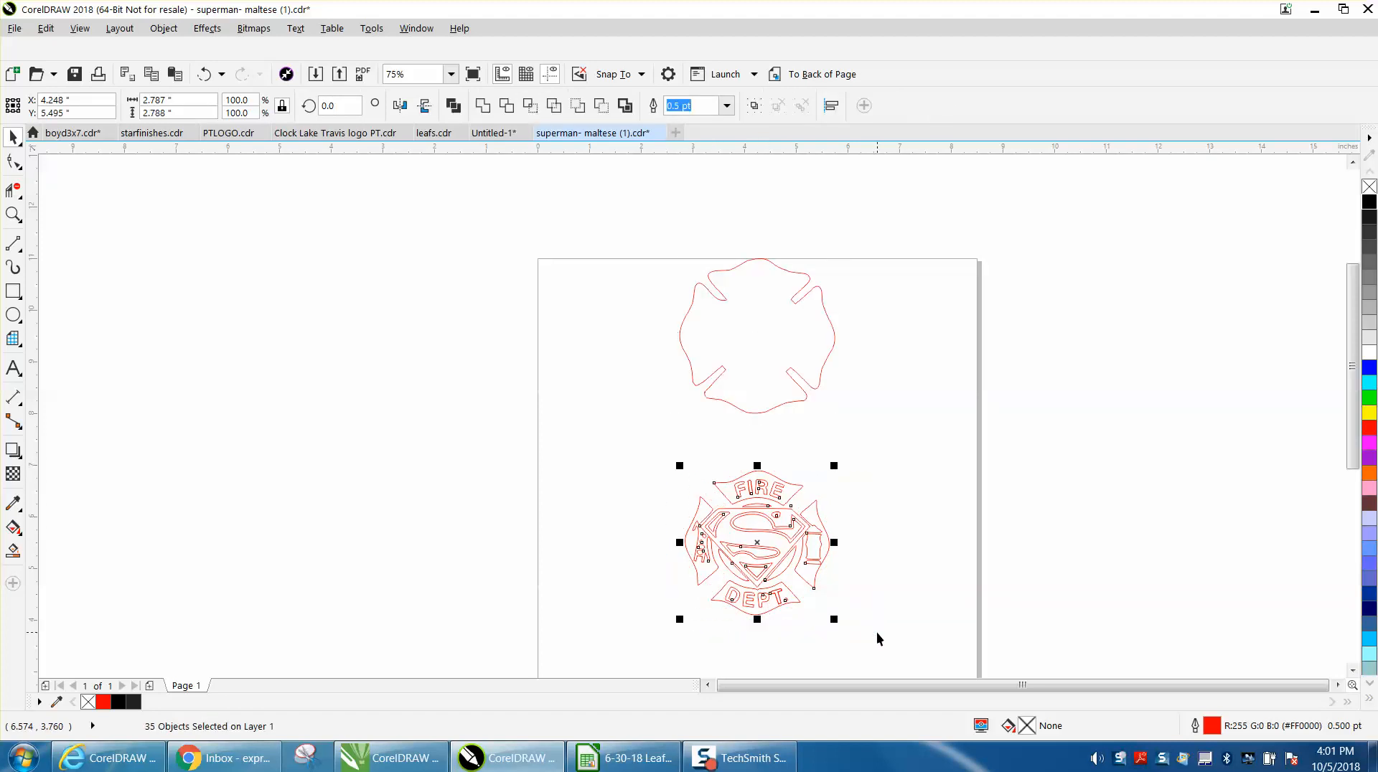
{"action": "key", "text": "ctrl+g"}
{"action": "key", "text": "Left"}
{"action": "key", "text": "Left"}
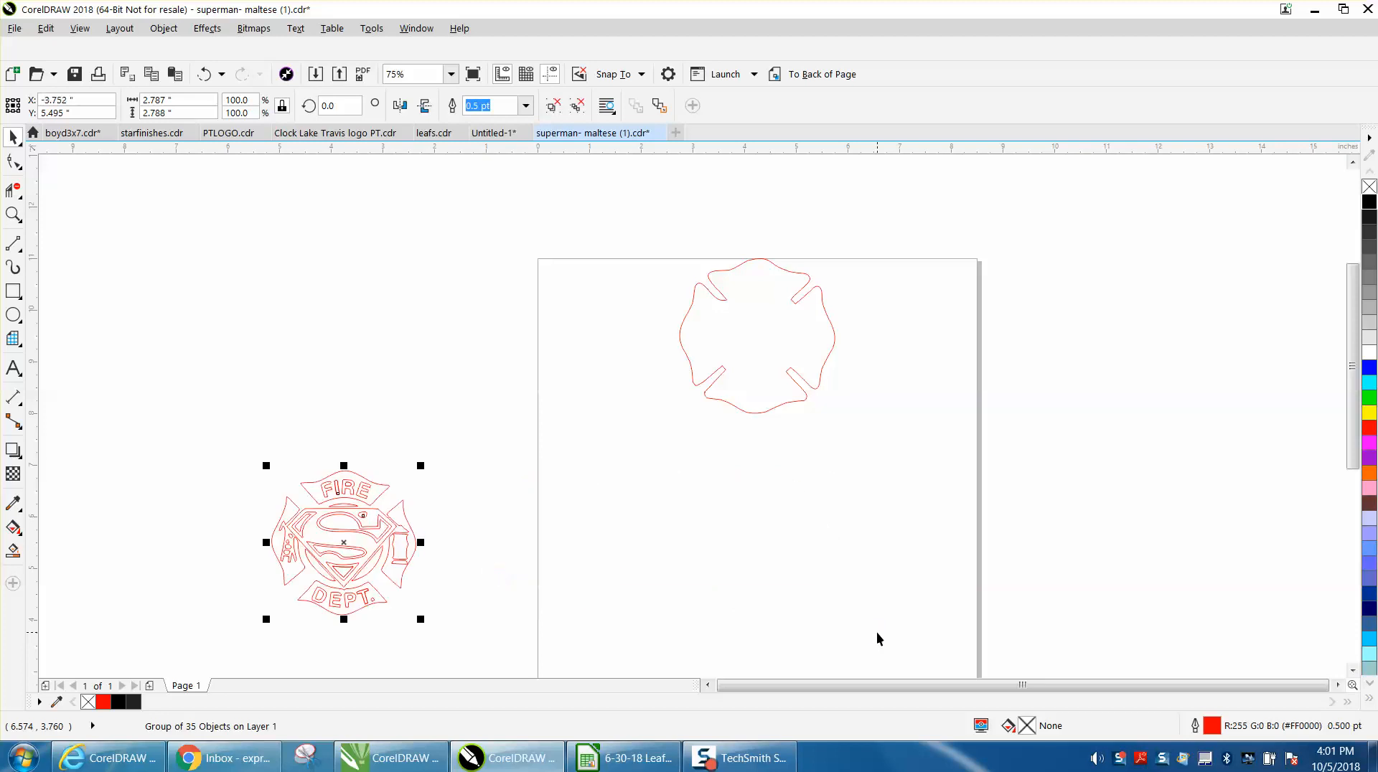
{"action": "left_click", "coordinate": [787, 405]}
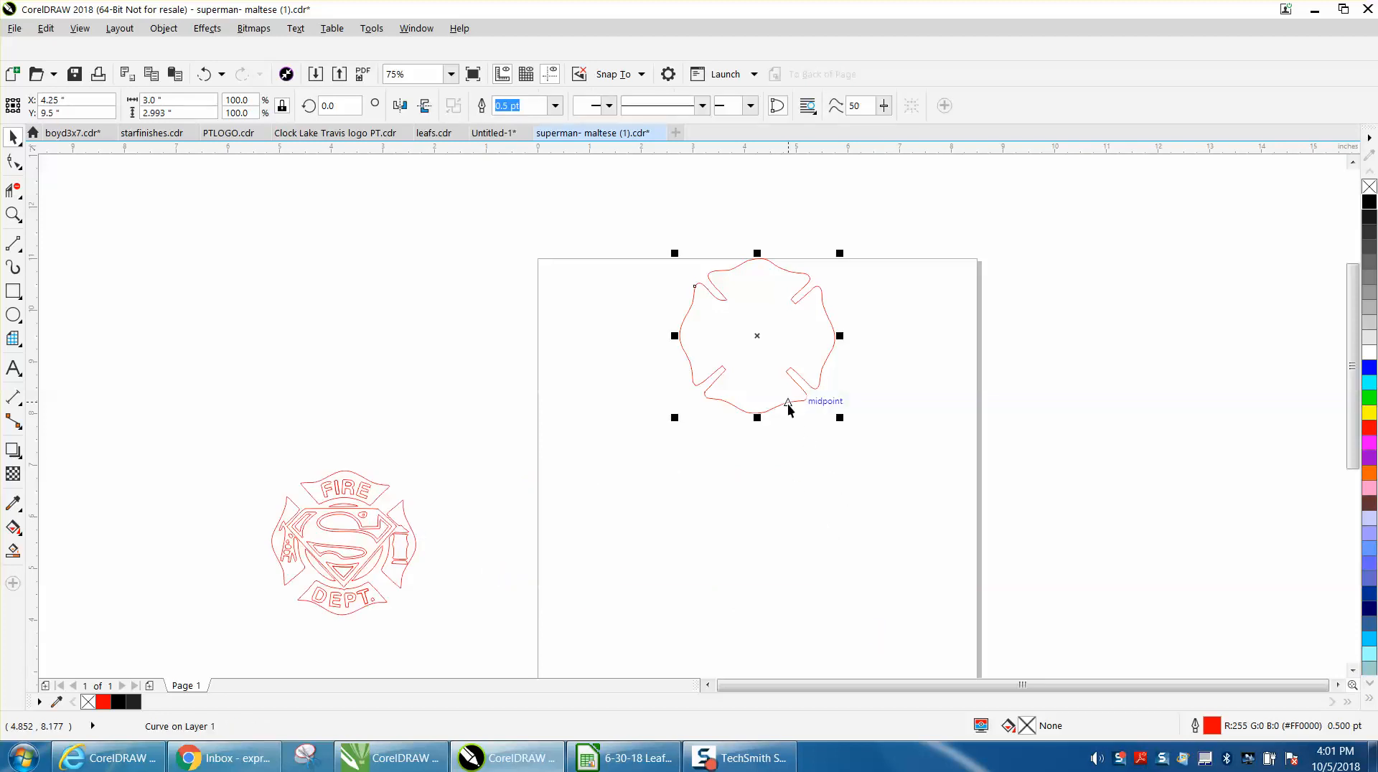
{"action": "key", "text": "Down"}
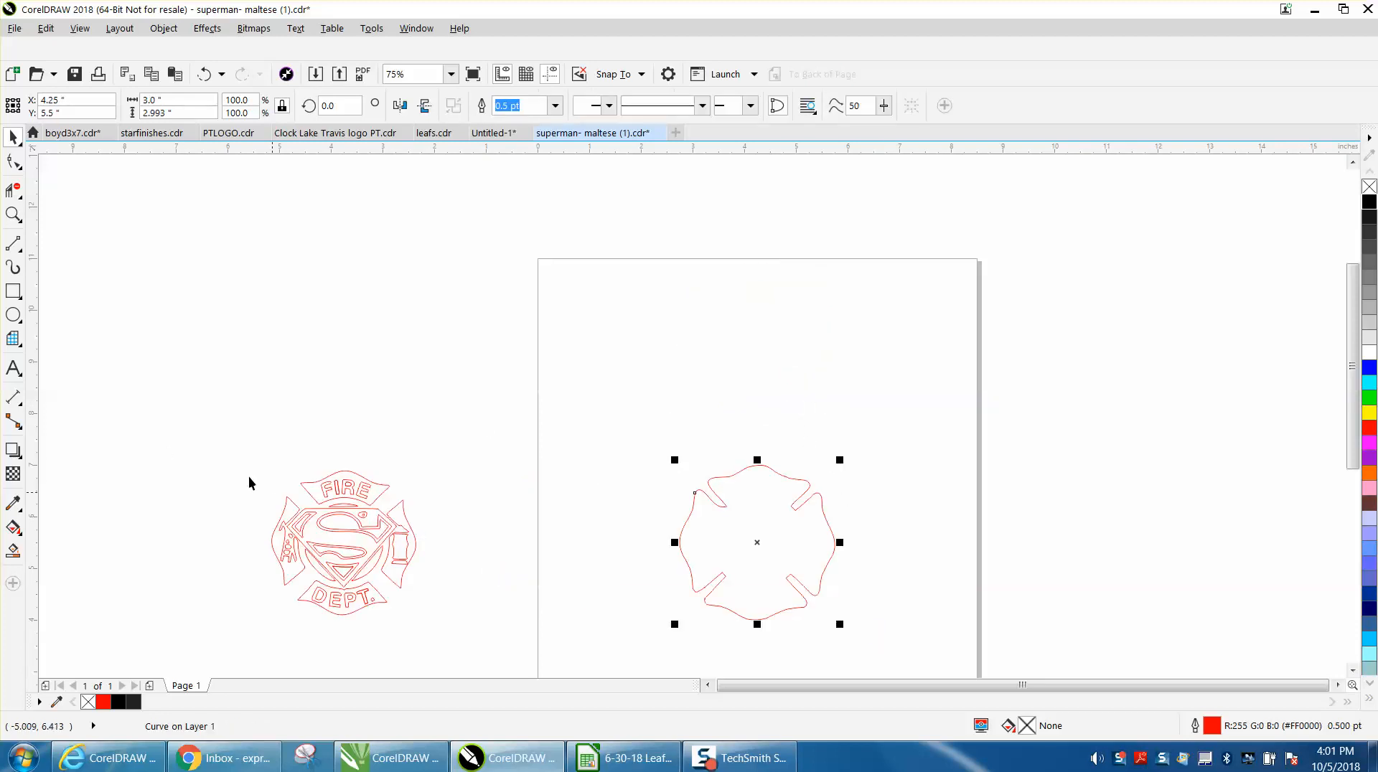
Step: Make and delete a test duplicate of the outer outline, and set the duplicate distance to 0 inches in both directions
{"action": "left_click", "coordinate": [13, 214]}
{"action": "left_click_drag", "start_coordinate": [650, 448], "coordinate": [894, 638]}
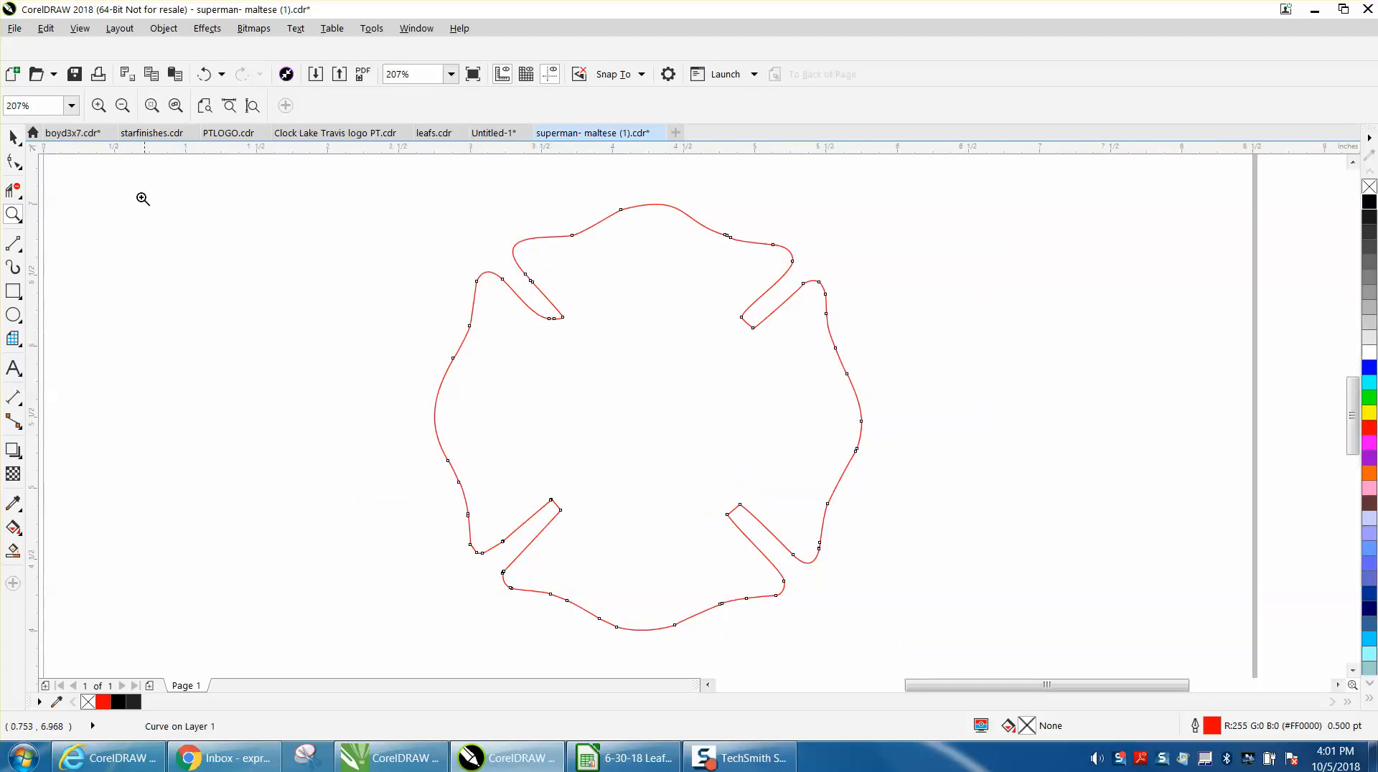
{"action": "left_click", "coordinate": [13, 136]}
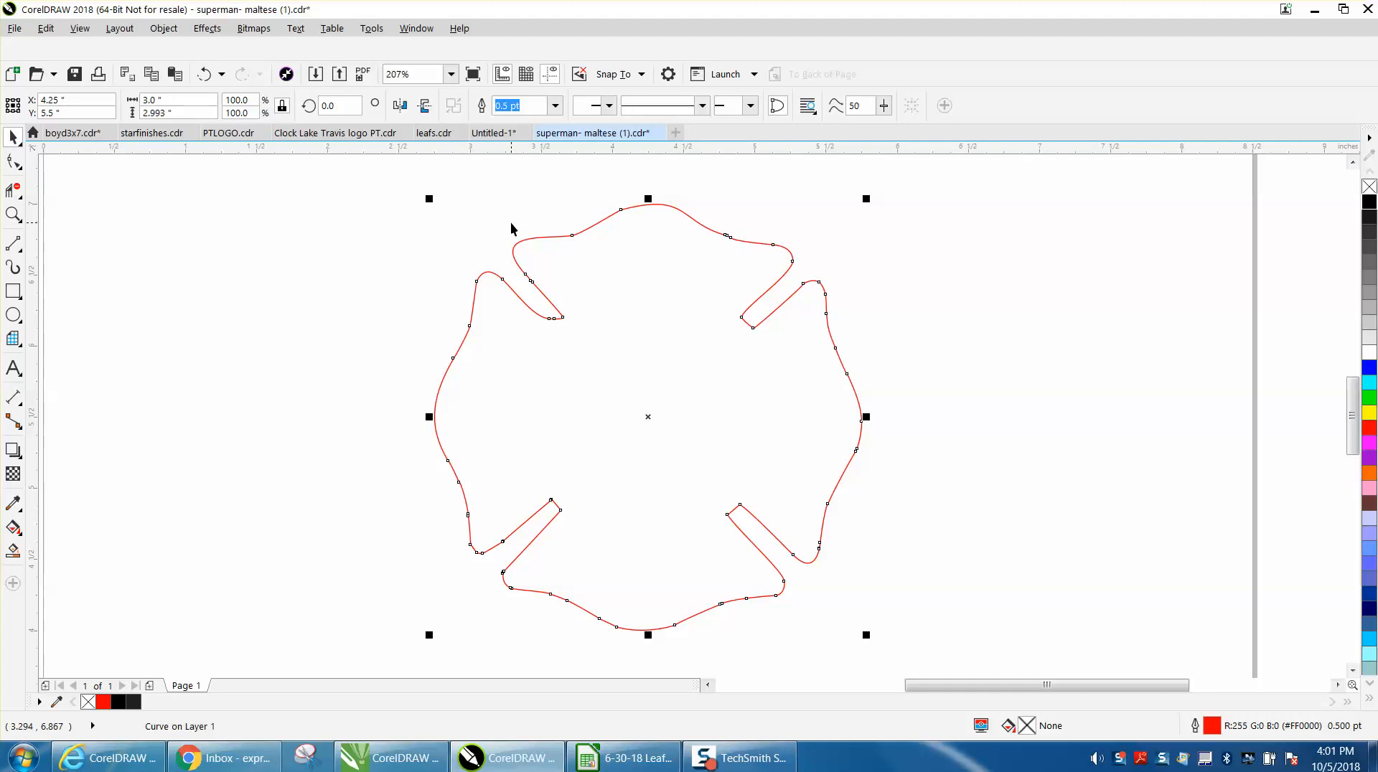
{"action": "key", "text": "ctrl+d"}
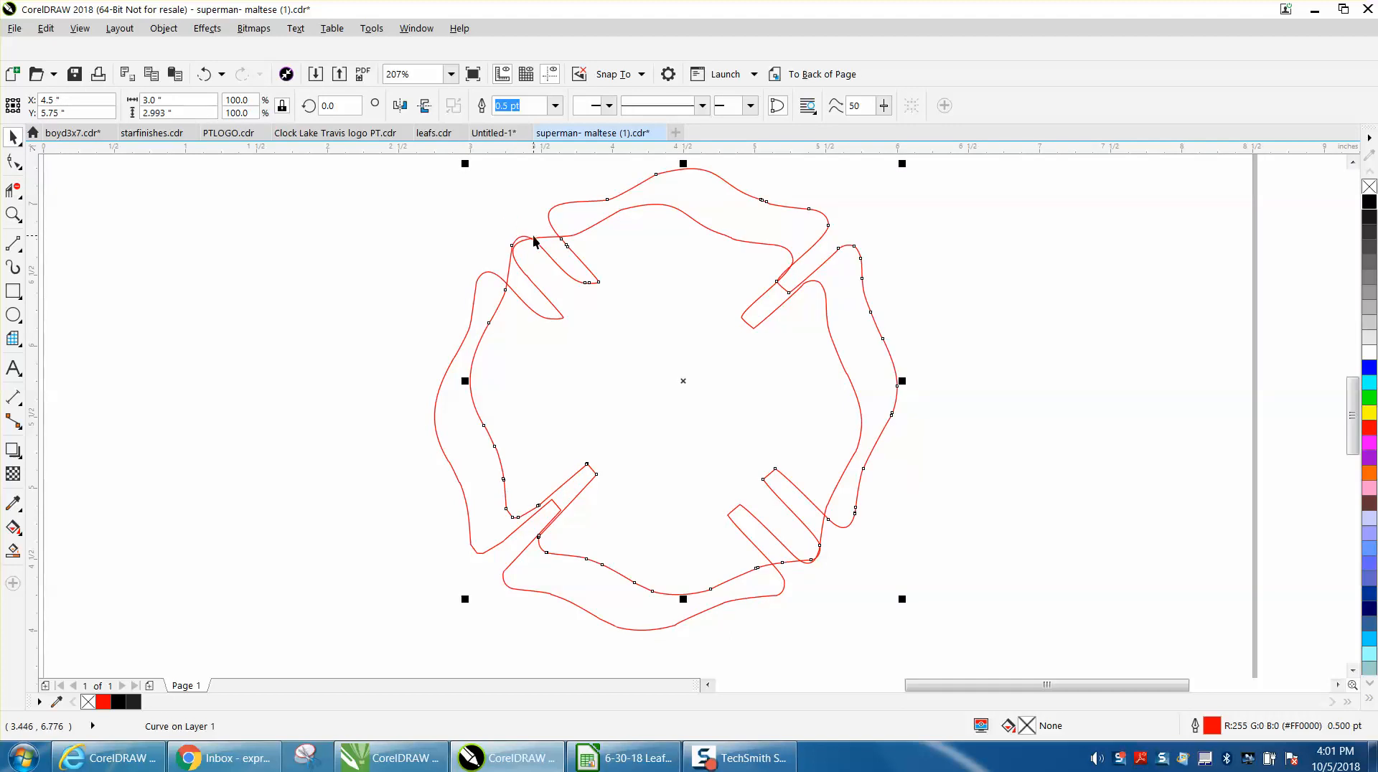
{"action": "key", "text": "Delete"}
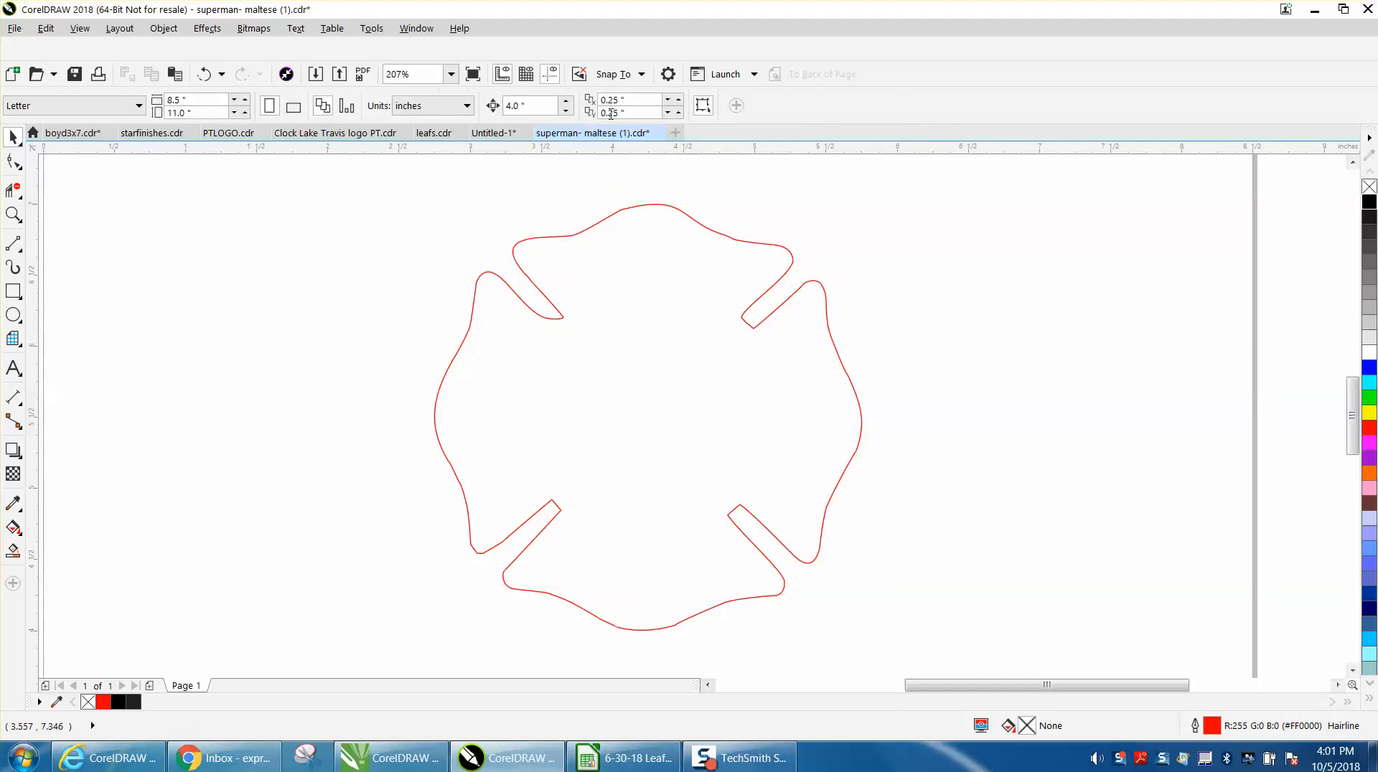
{"action": "double_click", "coordinate": [610, 100]}
{"action": "type", "text": "0"}
{"action": "key", "text": "Tab"}
{"action": "type", "text": "0"}
{"action": "key", "text": "Return"}
Step: Test the outline's symmetry by mirroring a duplicate horizontally and vertically over the original, undoing each test
{"action": "left_click", "coordinate": [667, 205]}
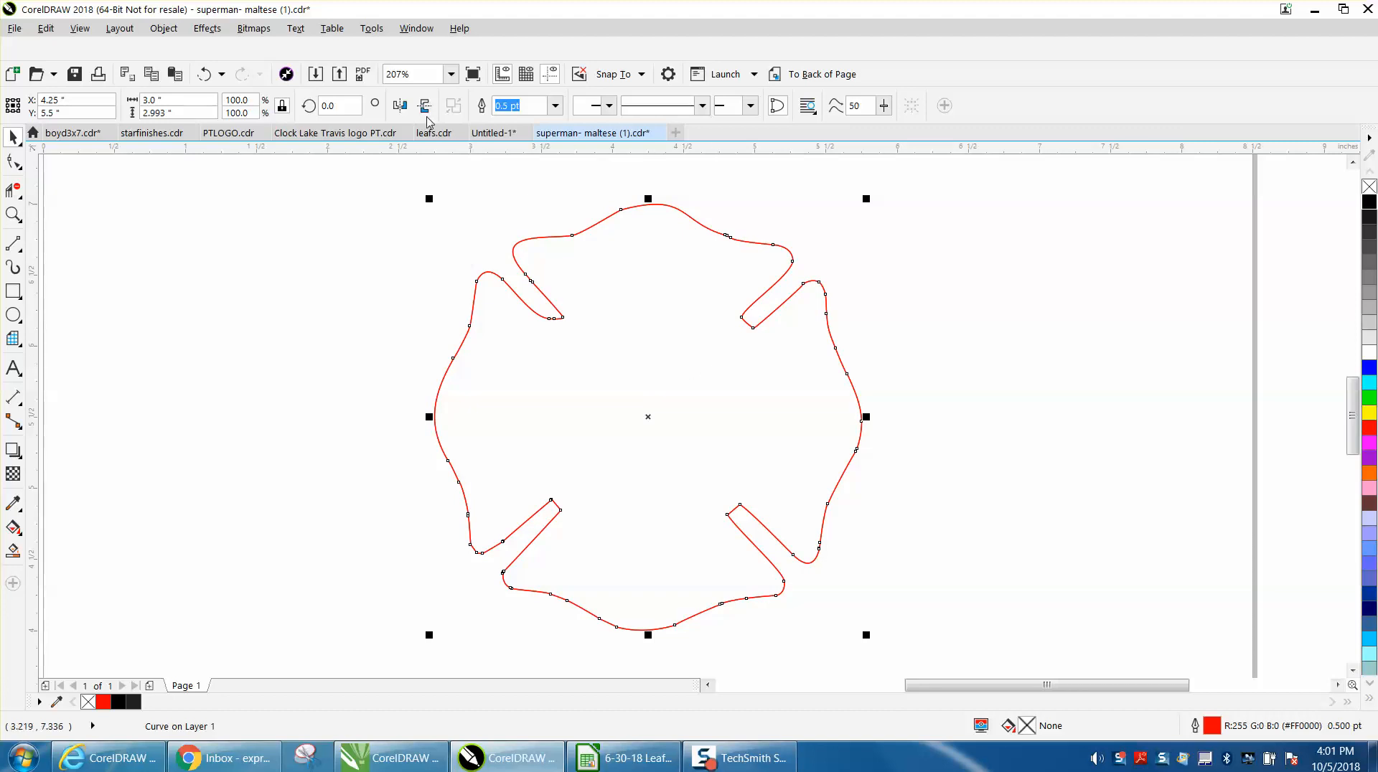
{"action": "left_click", "coordinate": [399, 105]}
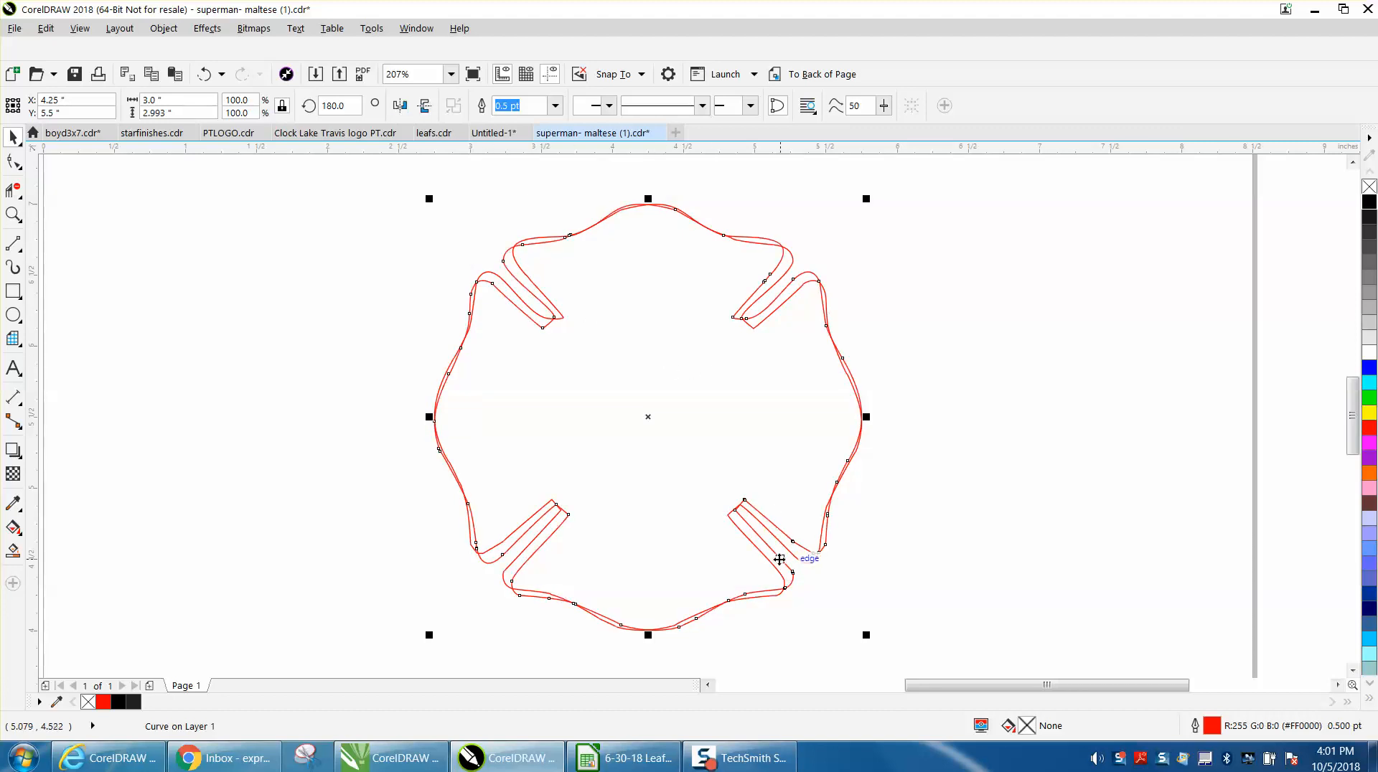
{"action": "left_click", "coordinate": [205, 74]}
{"action": "left_click", "coordinate": [423, 109]}
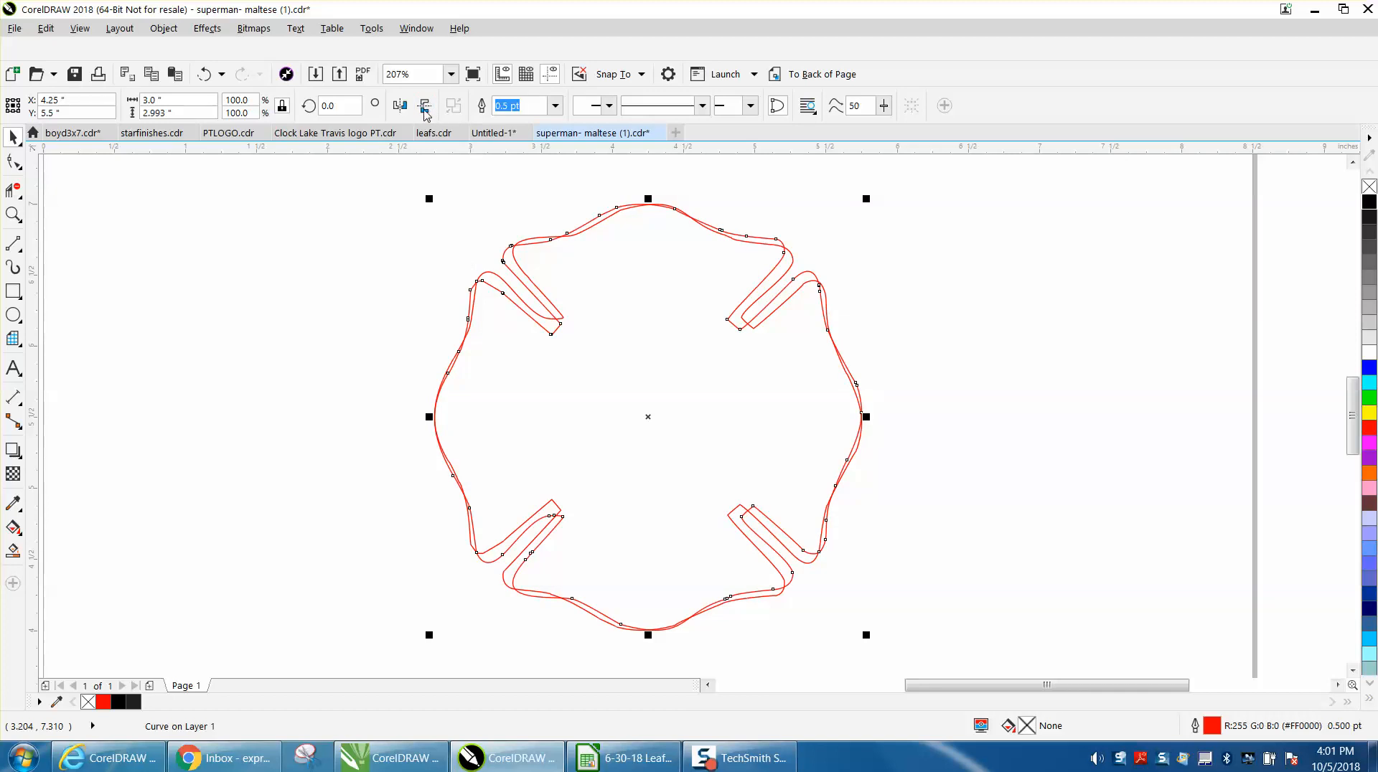
{"action": "left_click", "coordinate": [205, 74]}
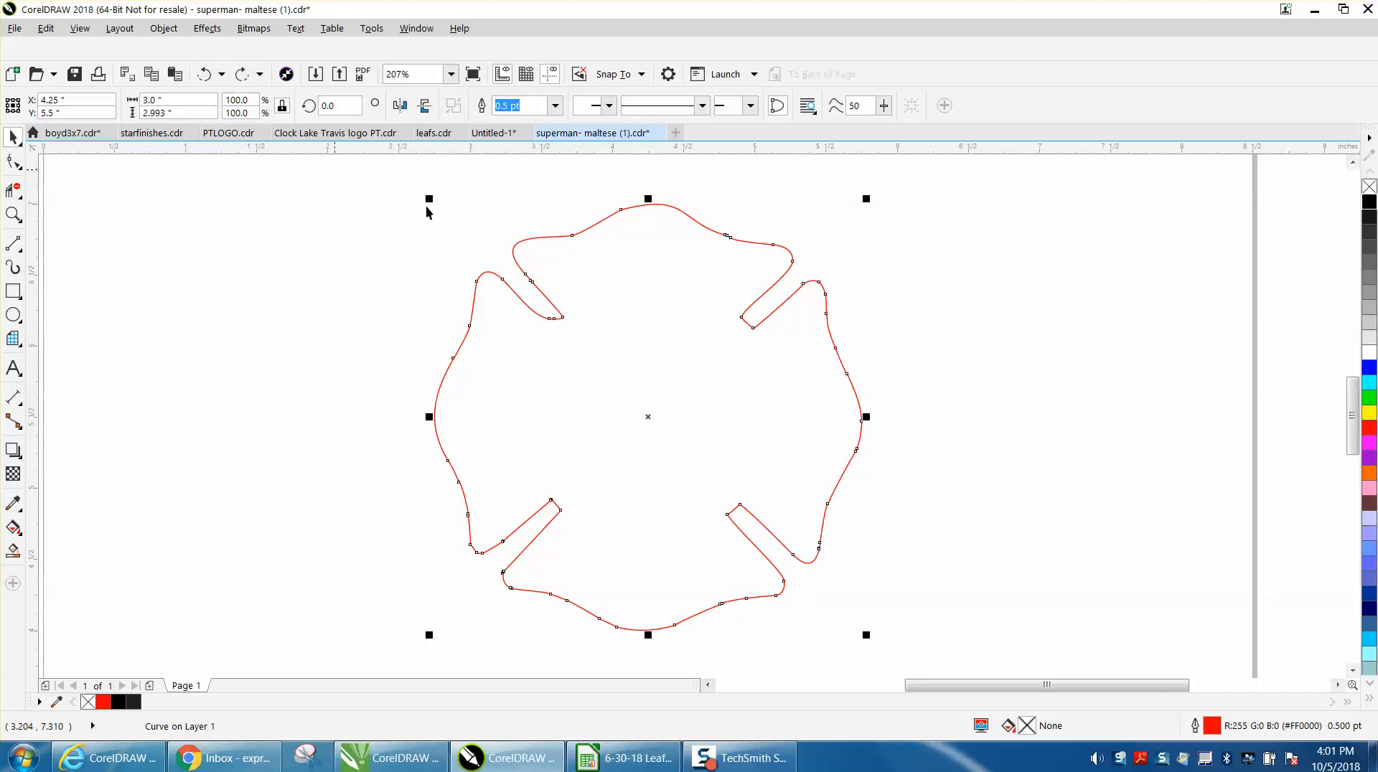
Step: Draw a vertical line about 3.2 inches long and a horizontal line about 3.5 inches long, both centered on the page across the outline
{"action": "left_click", "coordinate": [13, 243]}
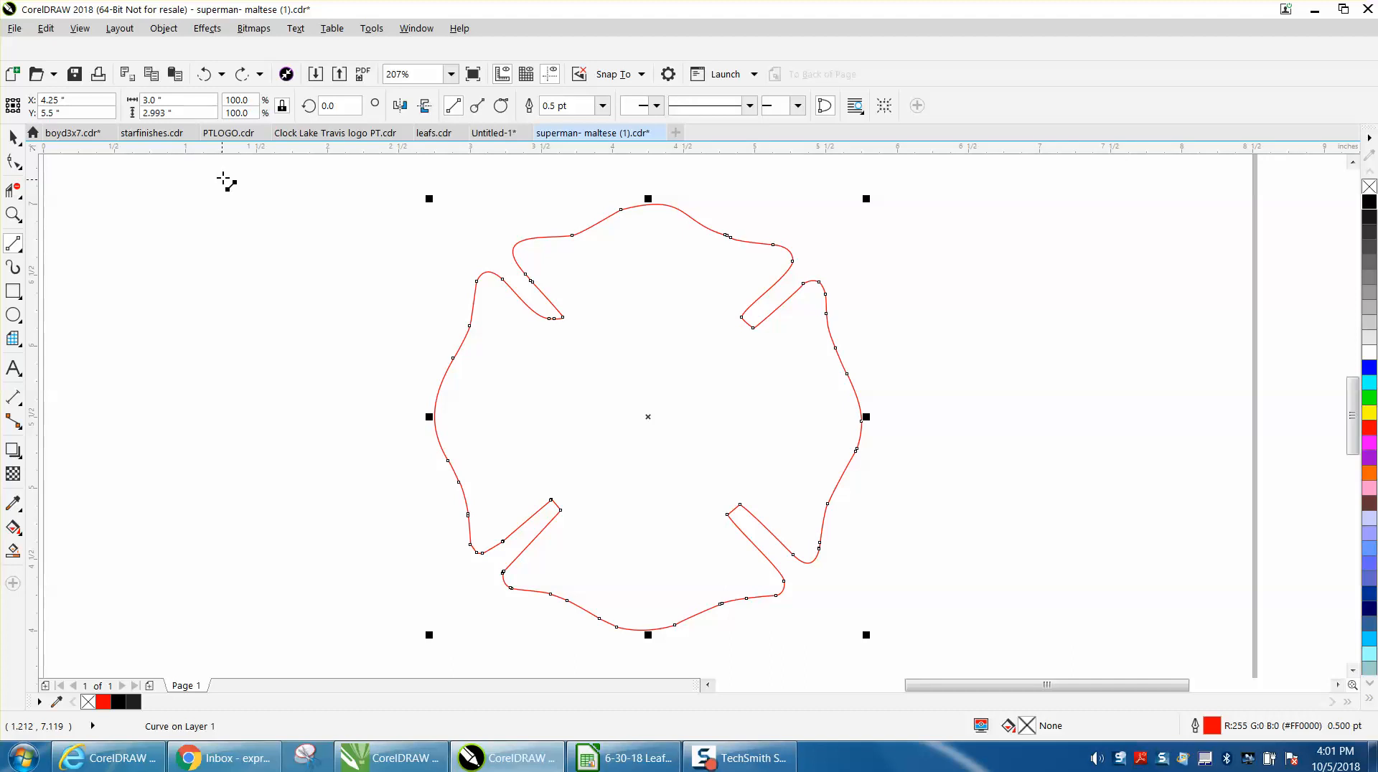
{"action": "left_click_drag", "start_coordinate": [223, 172], "coordinate": [132, 512]}
{"action": "left_click", "coordinate": [223, 626]}
{"action": "key", "text": "p"}
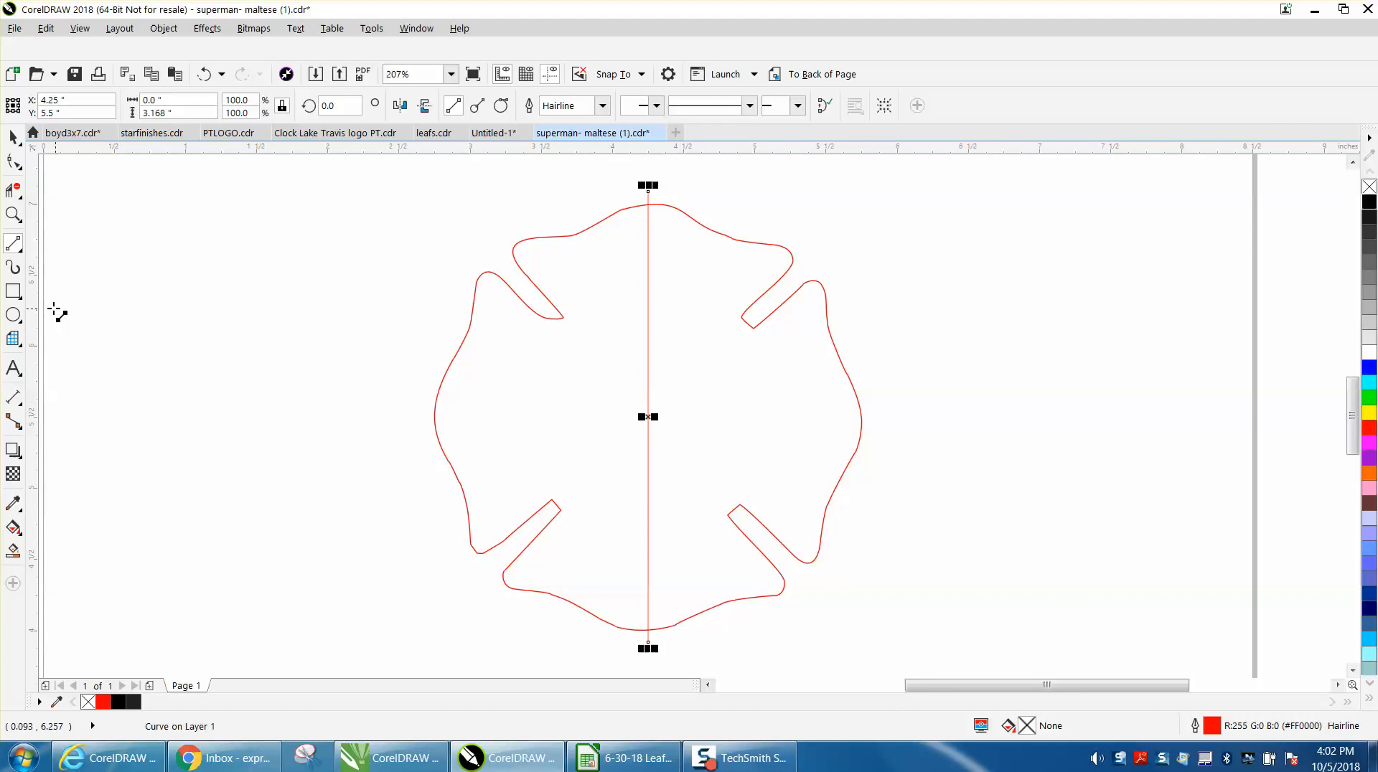
{"action": "left_click_drag", "start_coordinate": [105, 291], "coordinate": [603, 287]}
{"action": "key", "text": "p"}
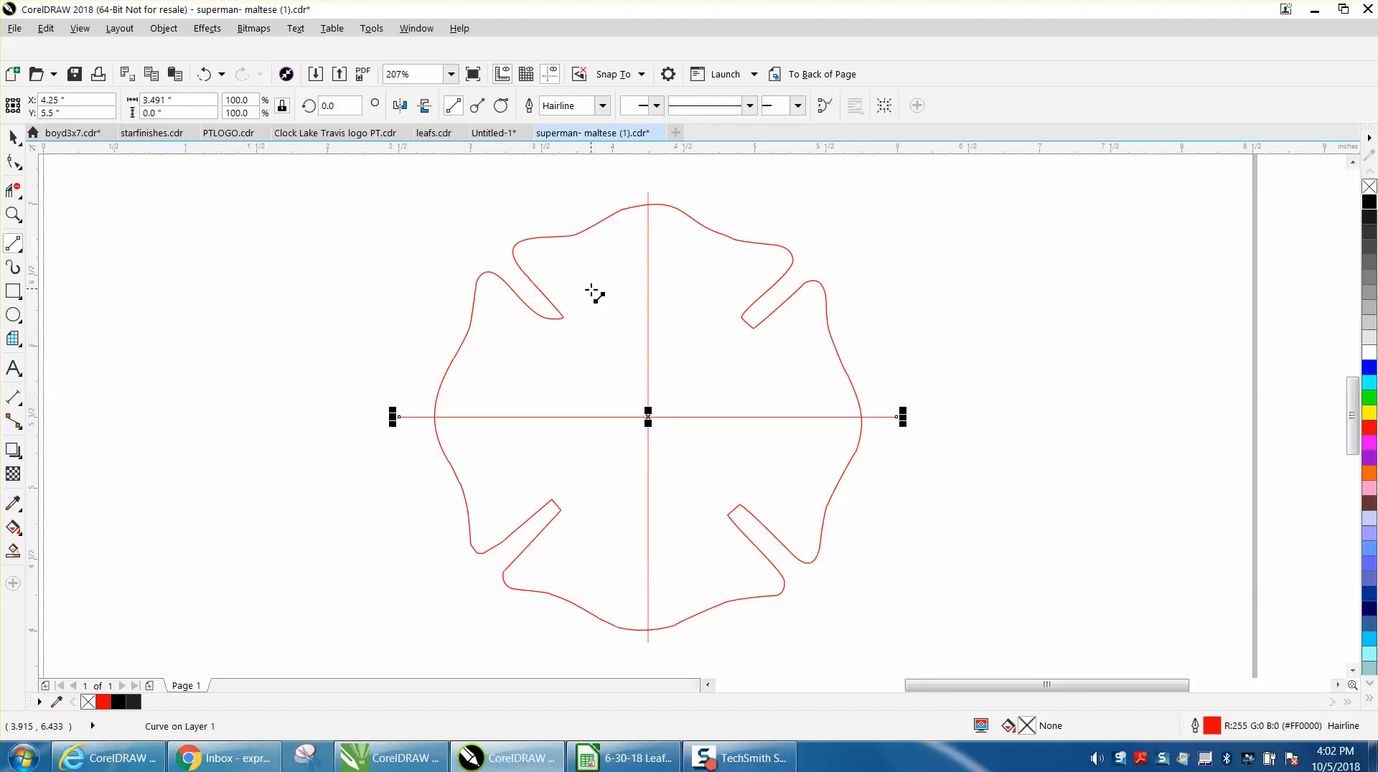
Step: Remove the outline's upper half and lower-right quarter with Virtual Segment Delete, keeping only the lower-left quarter and the center lines
{"action": "left_click", "coordinate": [13, 190]}
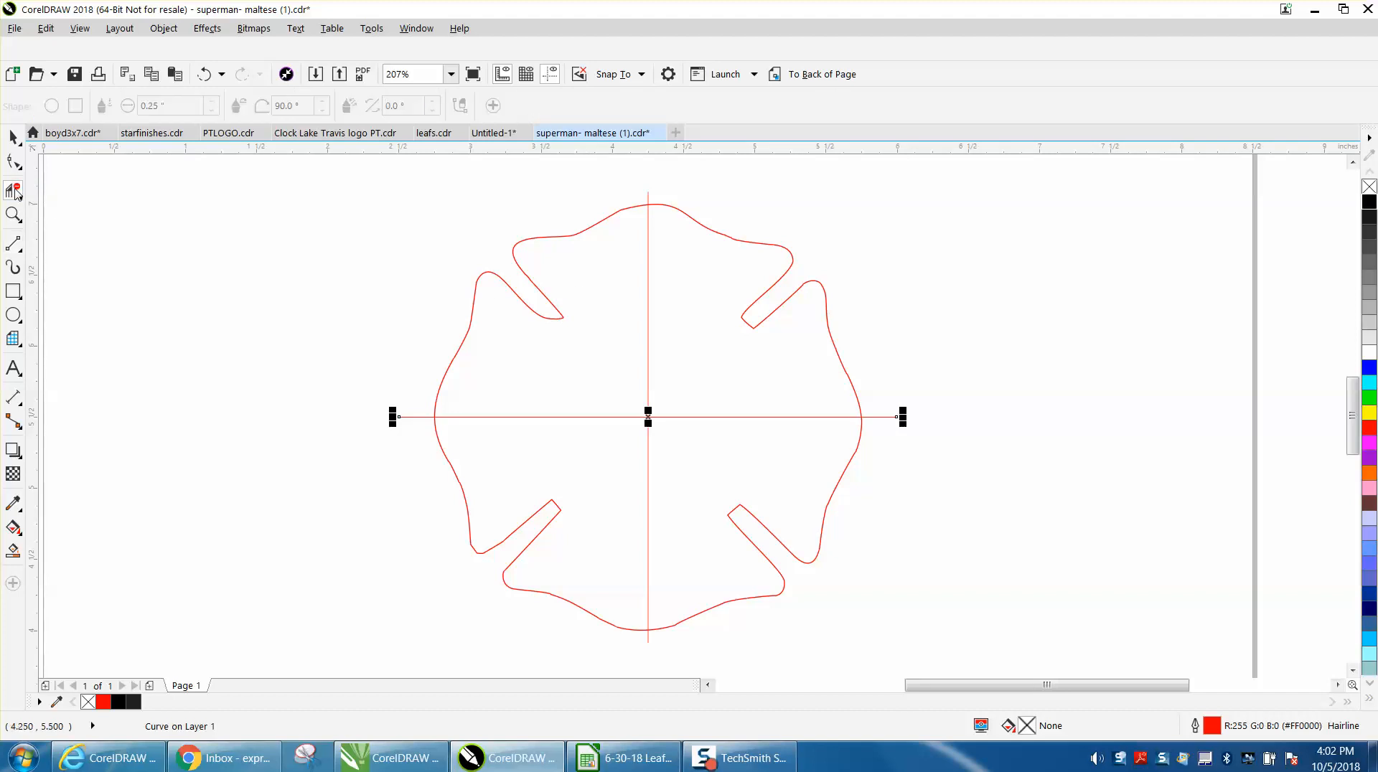
{"action": "left_click", "coordinate": [572, 228]}
{"action": "left_click", "coordinate": [701, 219]}
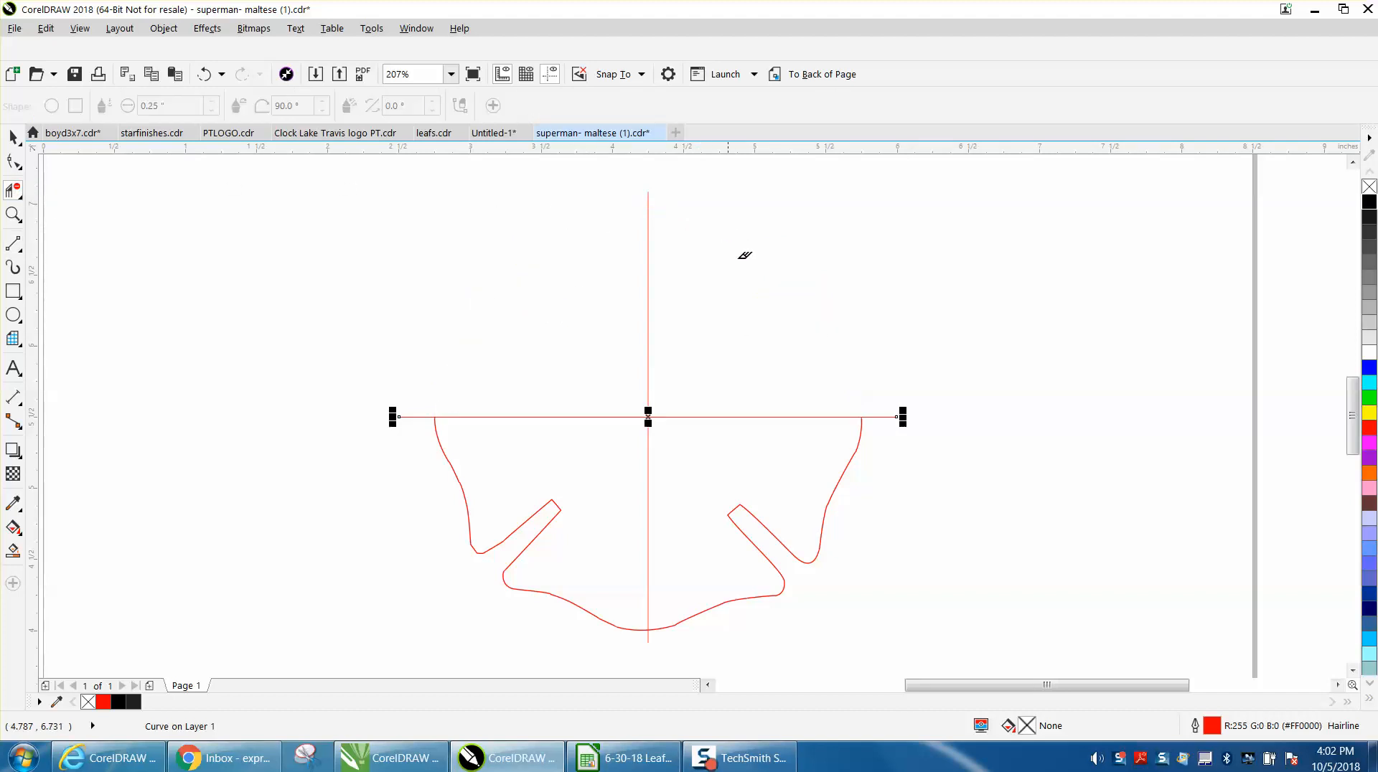
{"action": "left_click", "coordinate": [841, 475]}
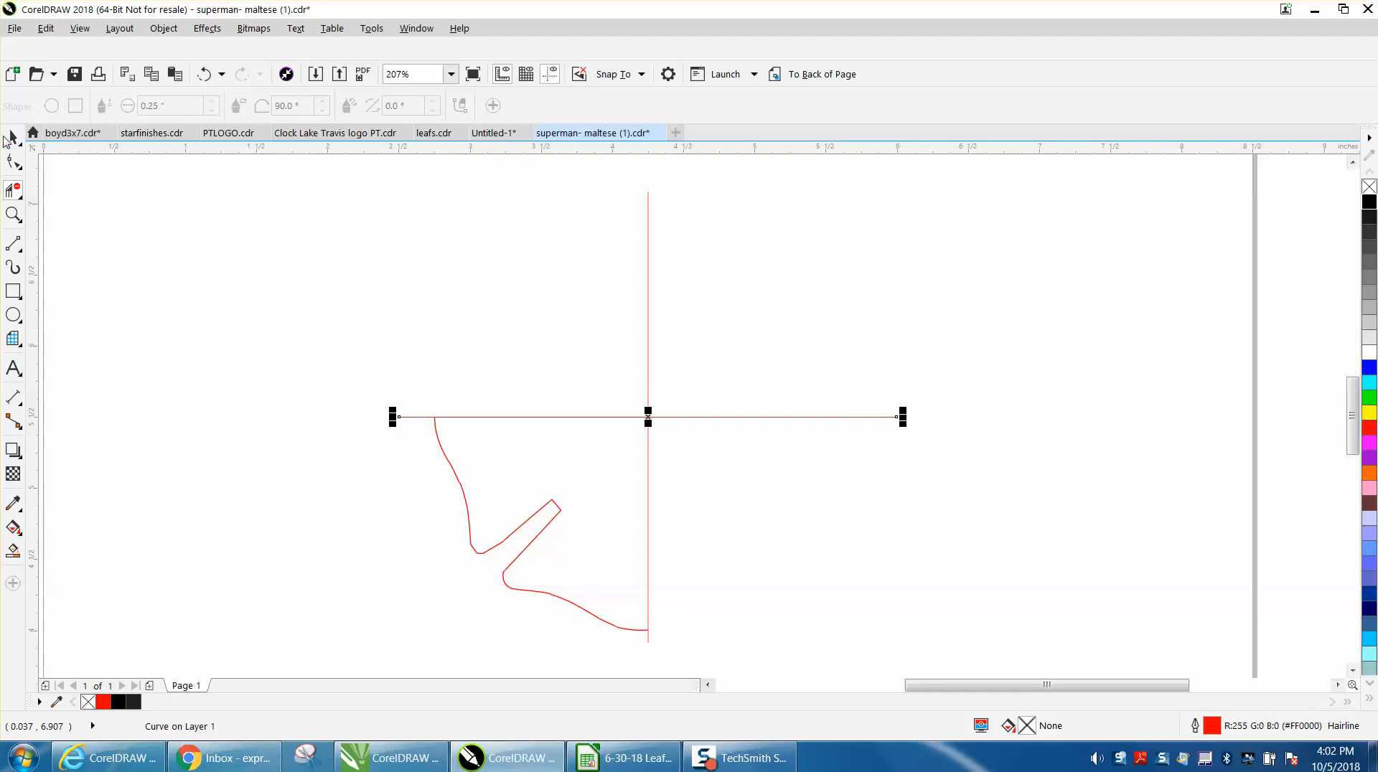
Step: Mirror a copy of the lower-left quarter curve upward across the horizontal center line to form the left half
{"action": "left_click", "coordinate": [13, 137]}
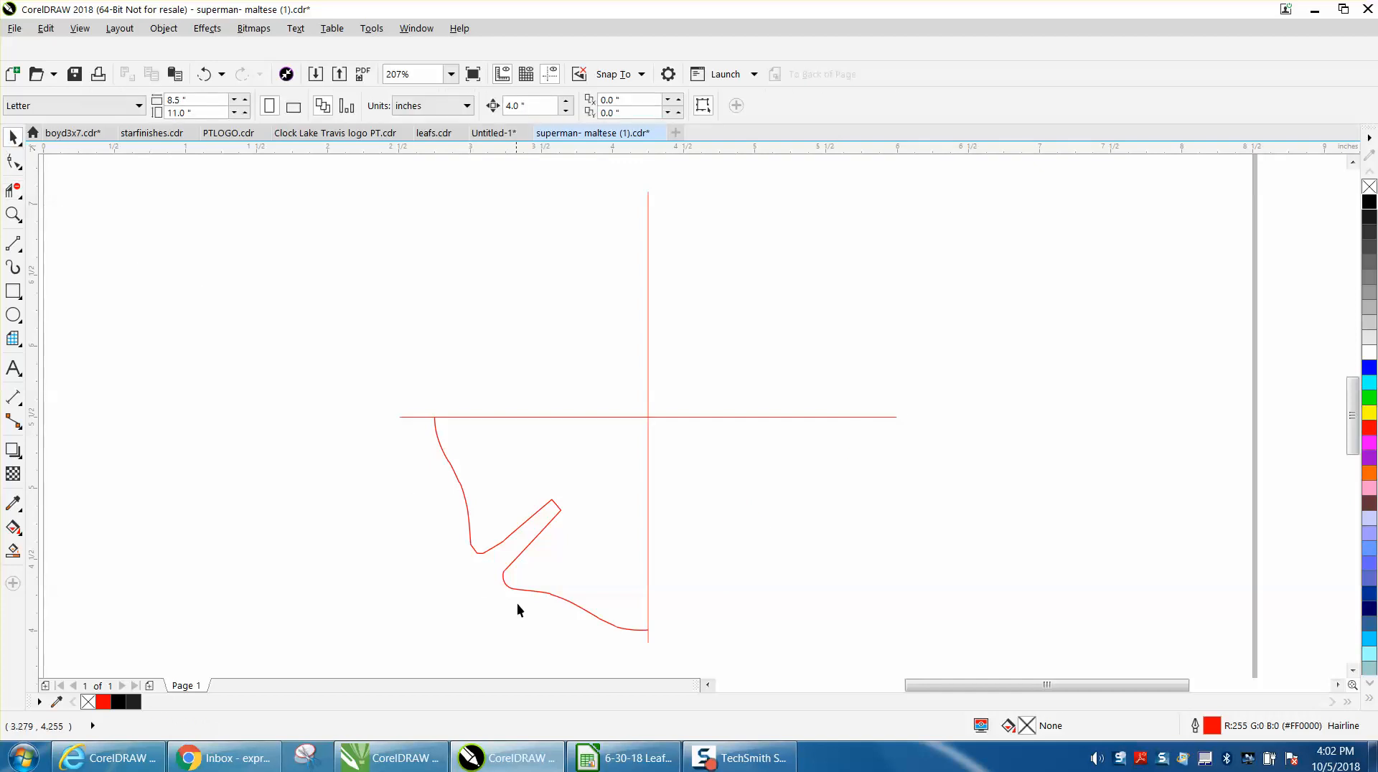
{"action": "left_click", "coordinate": [540, 593]}
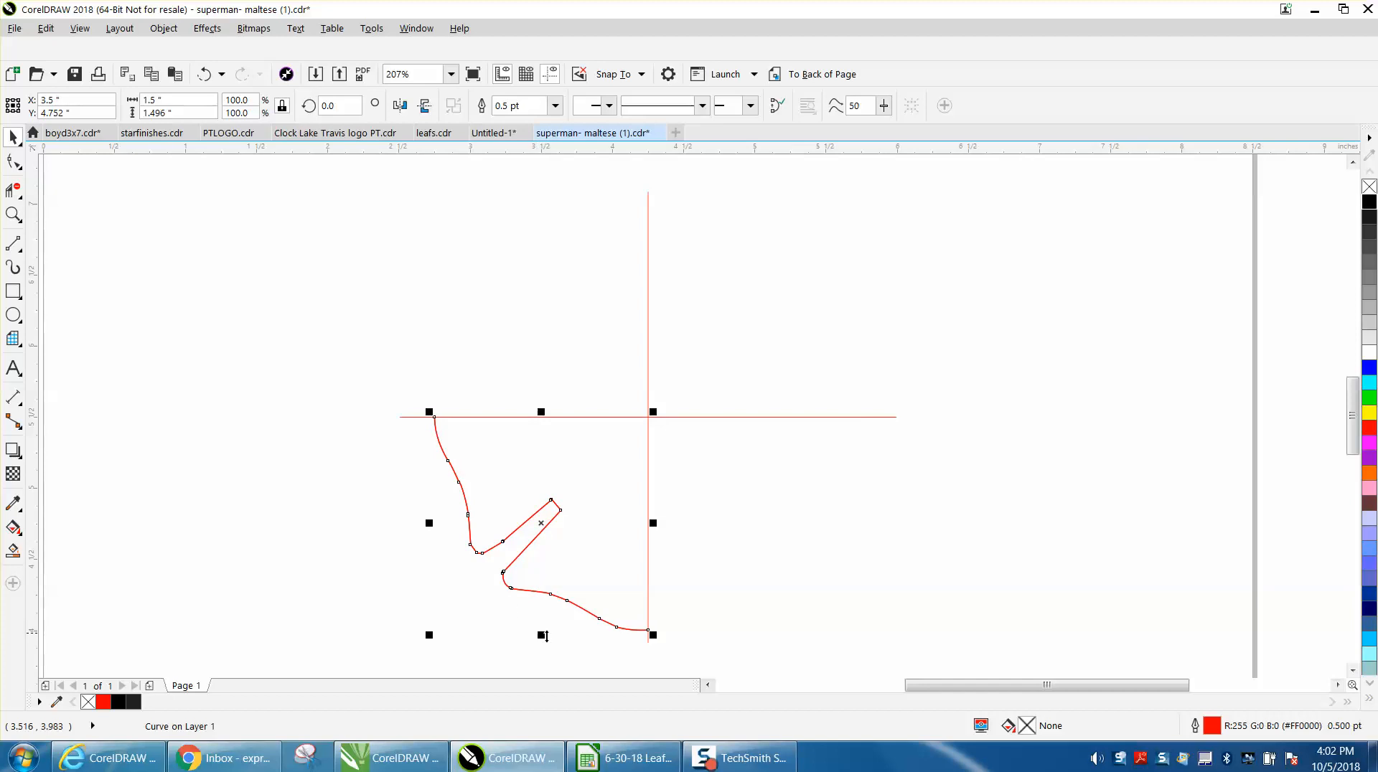
{"action": "left_click_drag", "start_coordinate": [542, 634], "coordinate": [554, 359]}
{"action": "left_click", "coordinate": [430, 237]}
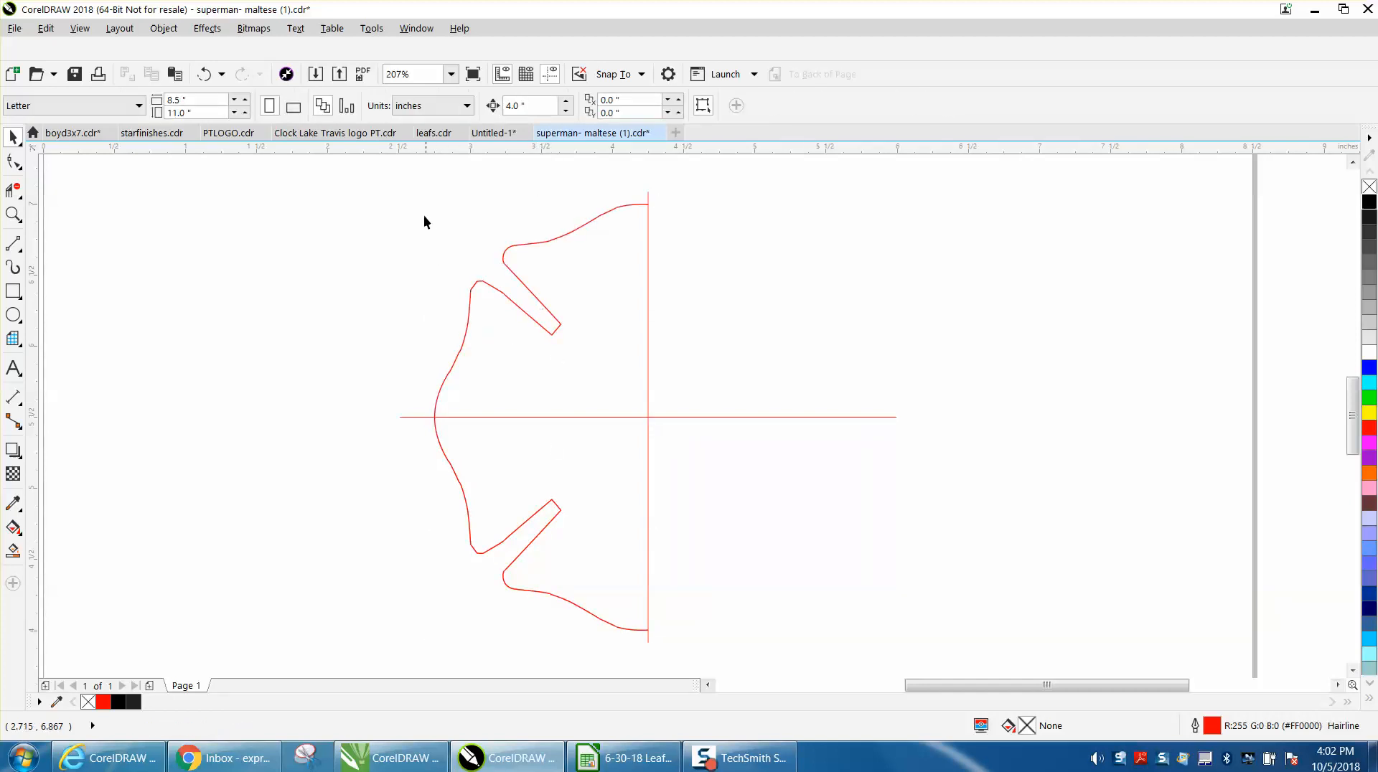
Step: Mirror a copy of the left half across the vertical center line to complete the cross, and delete the horizontal center line
{"action": "left_click_drag", "start_coordinate": [637, 614], "coordinate": [704, 646]}
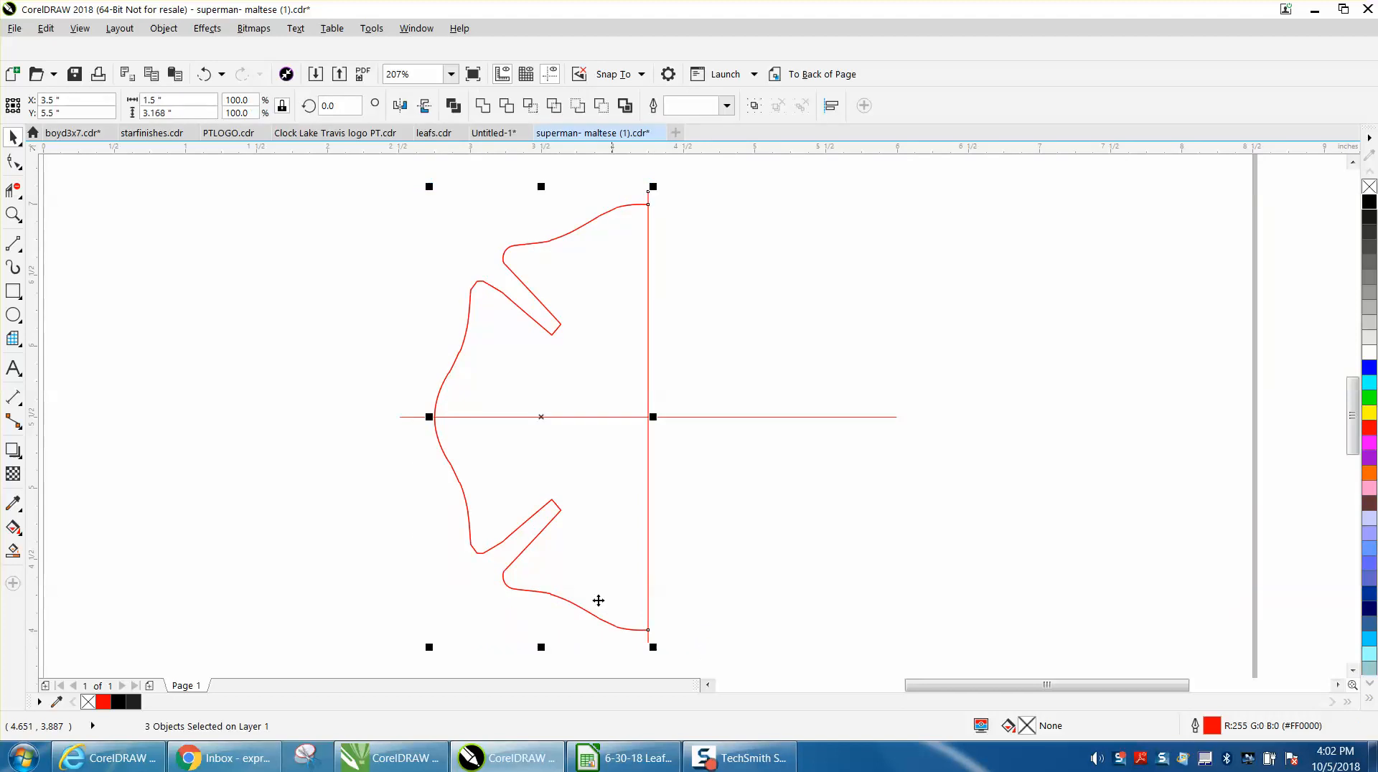
{"action": "left_click_drag", "start_coordinate": [426, 416], "coordinate": [888, 435]}
{"action": "left_click", "coordinate": [894, 426]}
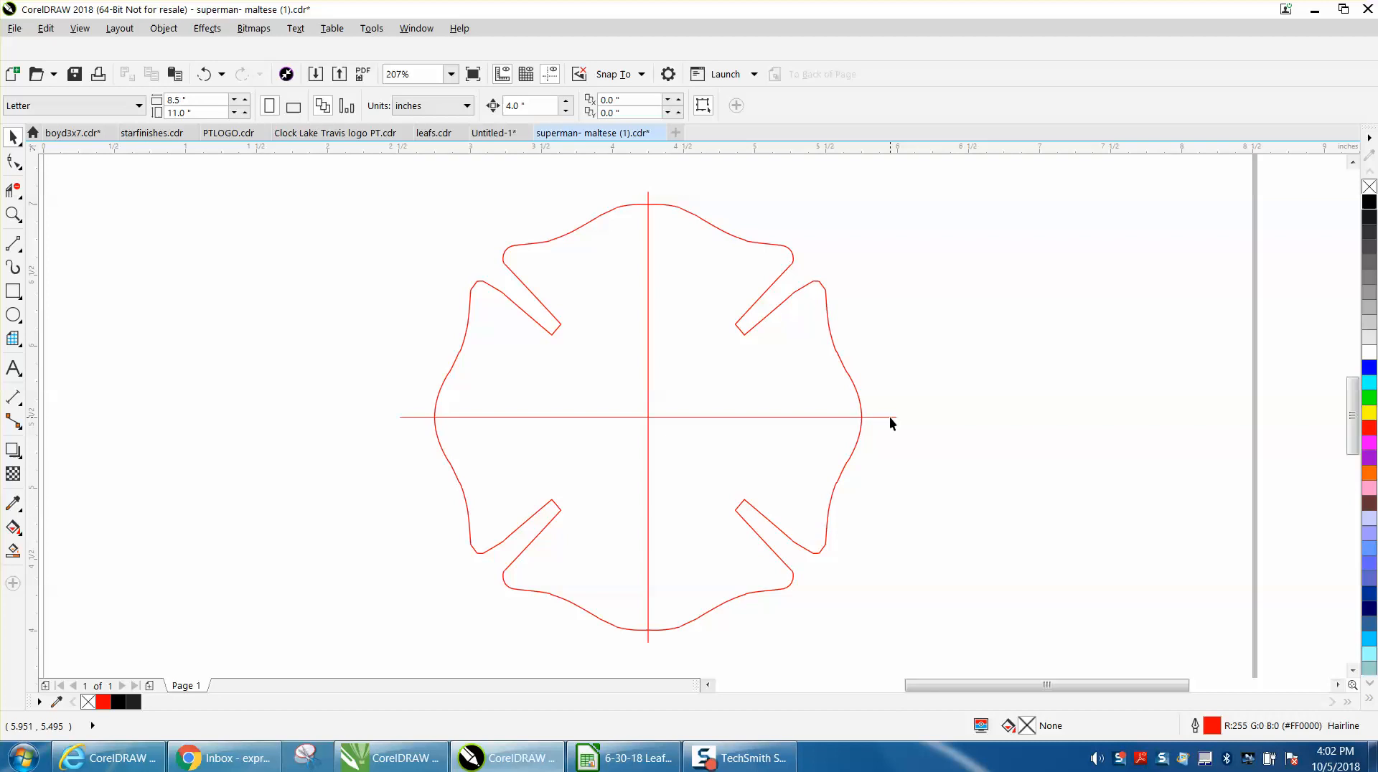
{"action": "left_click", "coordinate": [889, 416]}
{"action": "key", "text": "Delete"}
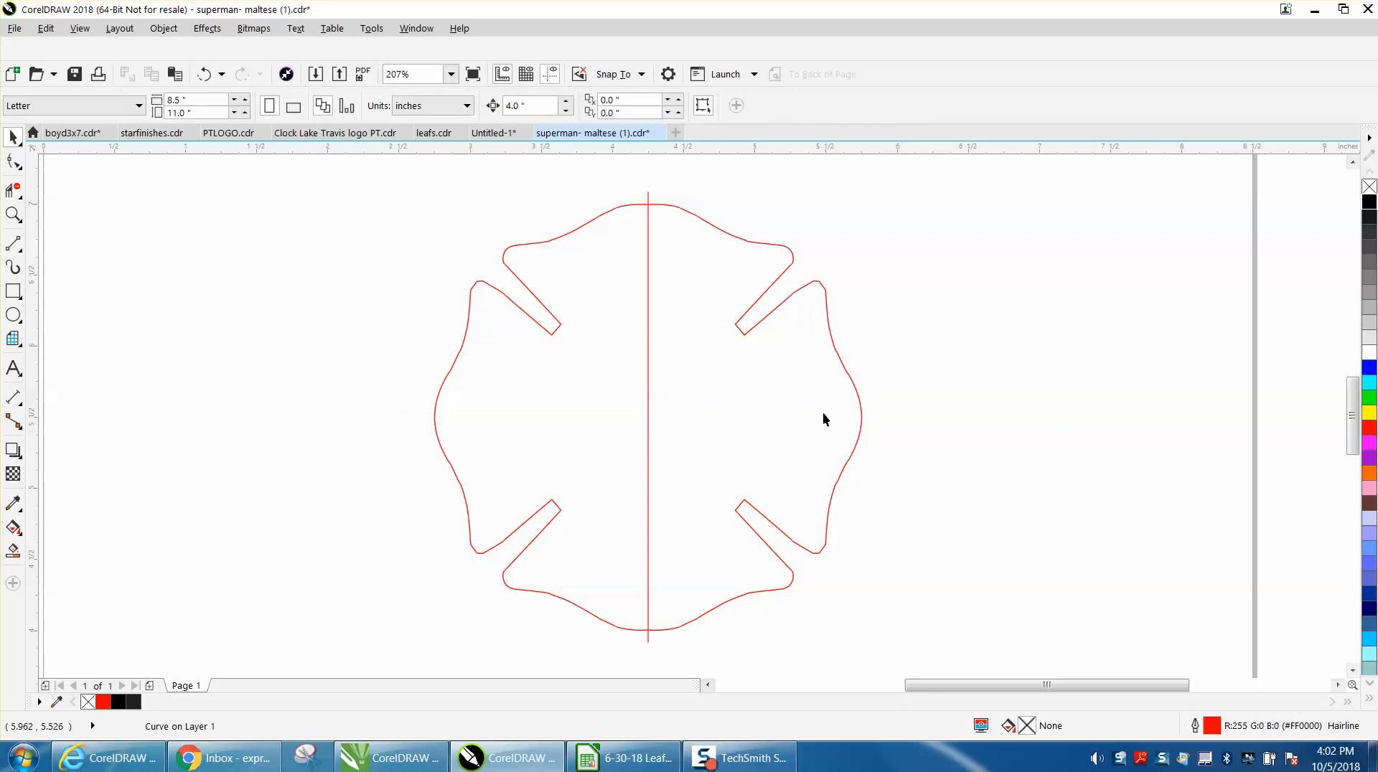
Step: Delete the vertical center line and create a single filled shape from the cross outline with Smart Fill
{"action": "left_click", "coordinate": [648, 407]}
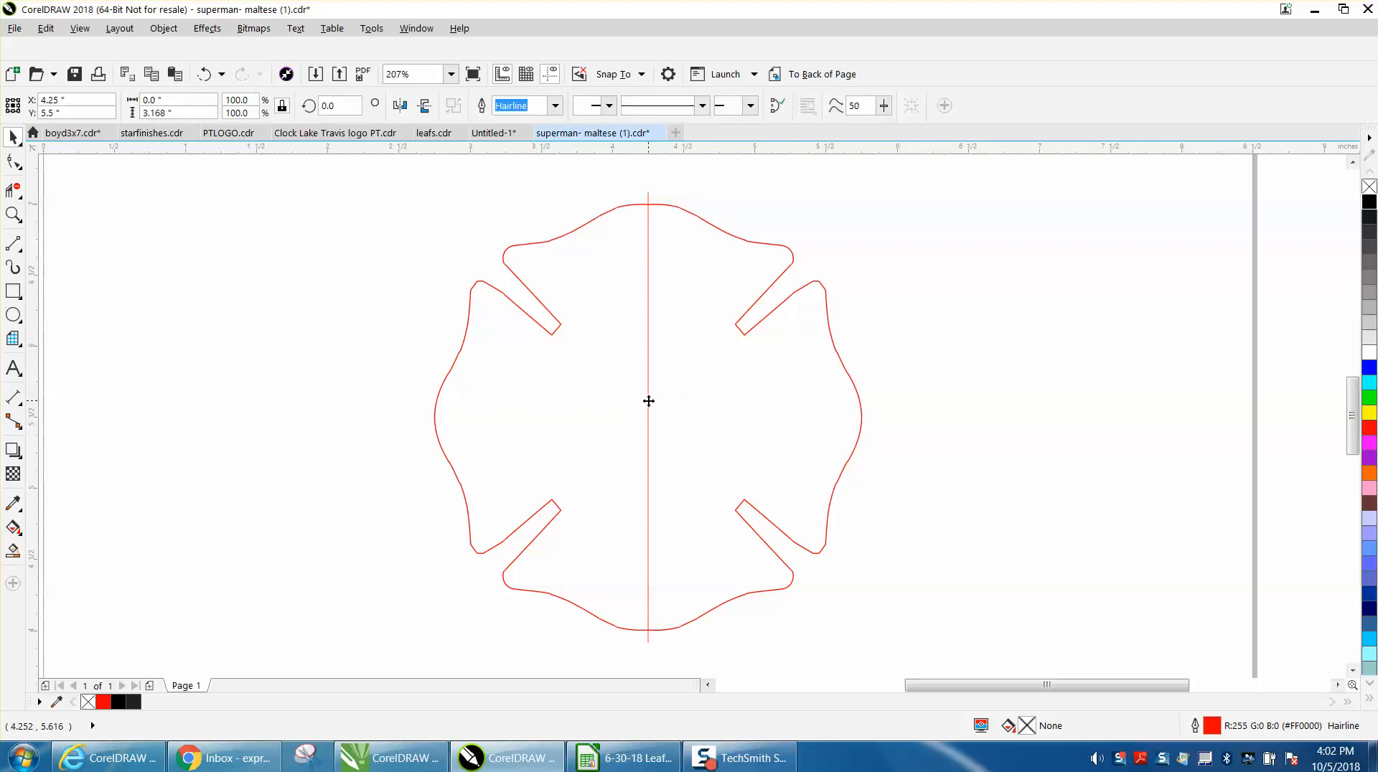
{"action": "key", "text": "Delete"}
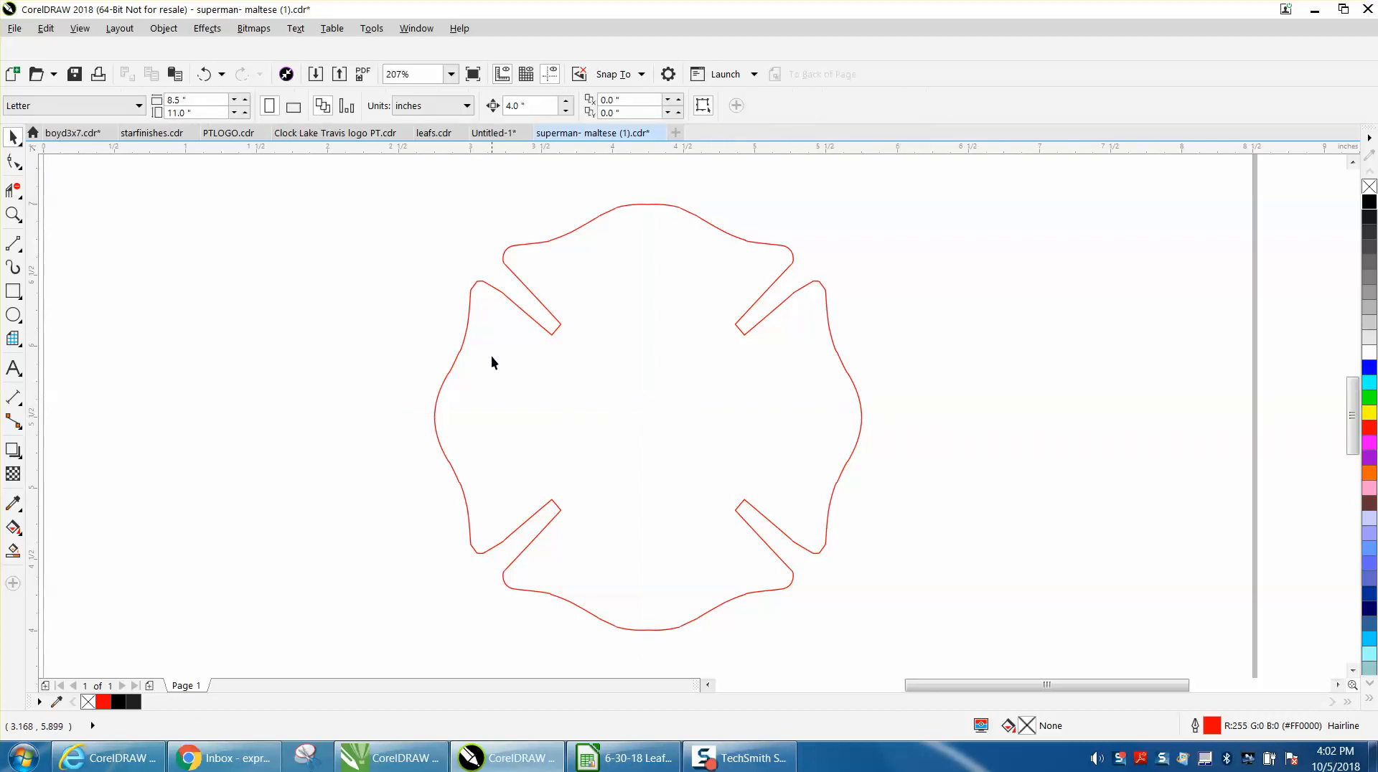
{"action": "left_click", "coordinate": [13, 549]}
{"action": "left_click", "coordinate": [606, 454]}
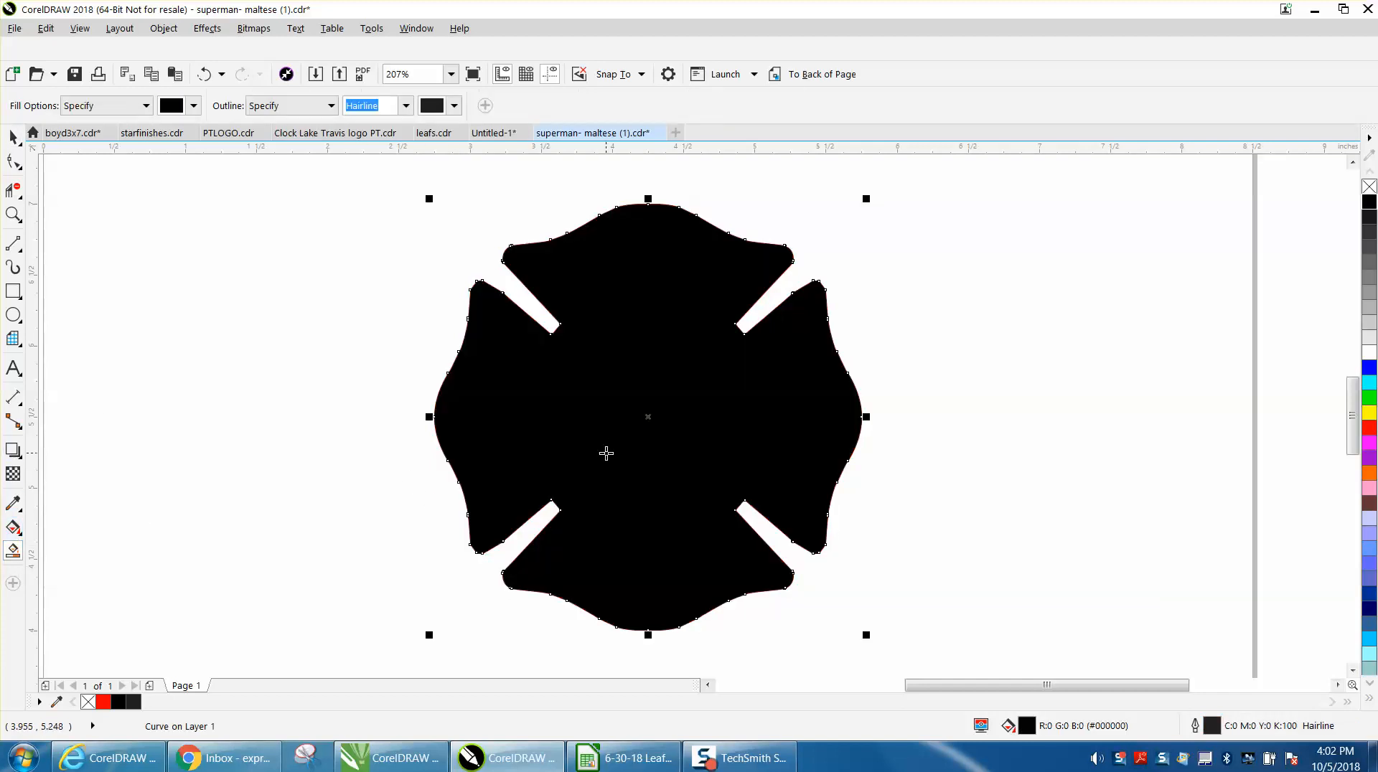
Step: Move the filled cross 4 inches to the right and give it no fill and a red outline
{"action": "key", "text": "Right"}
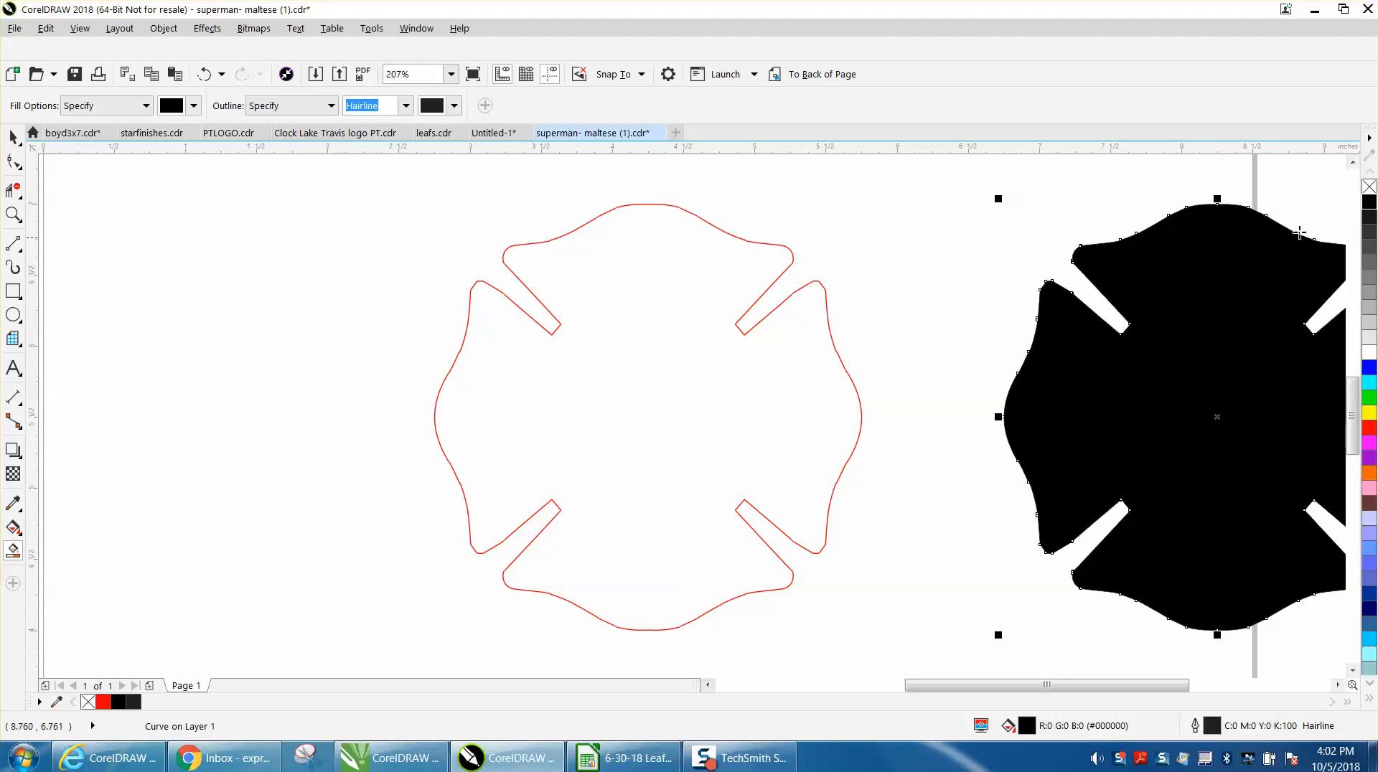
{"action": "left_click", "coordinate": [1368, 188]}
{"action": "right_click", "coordinate": [1368, 427]}
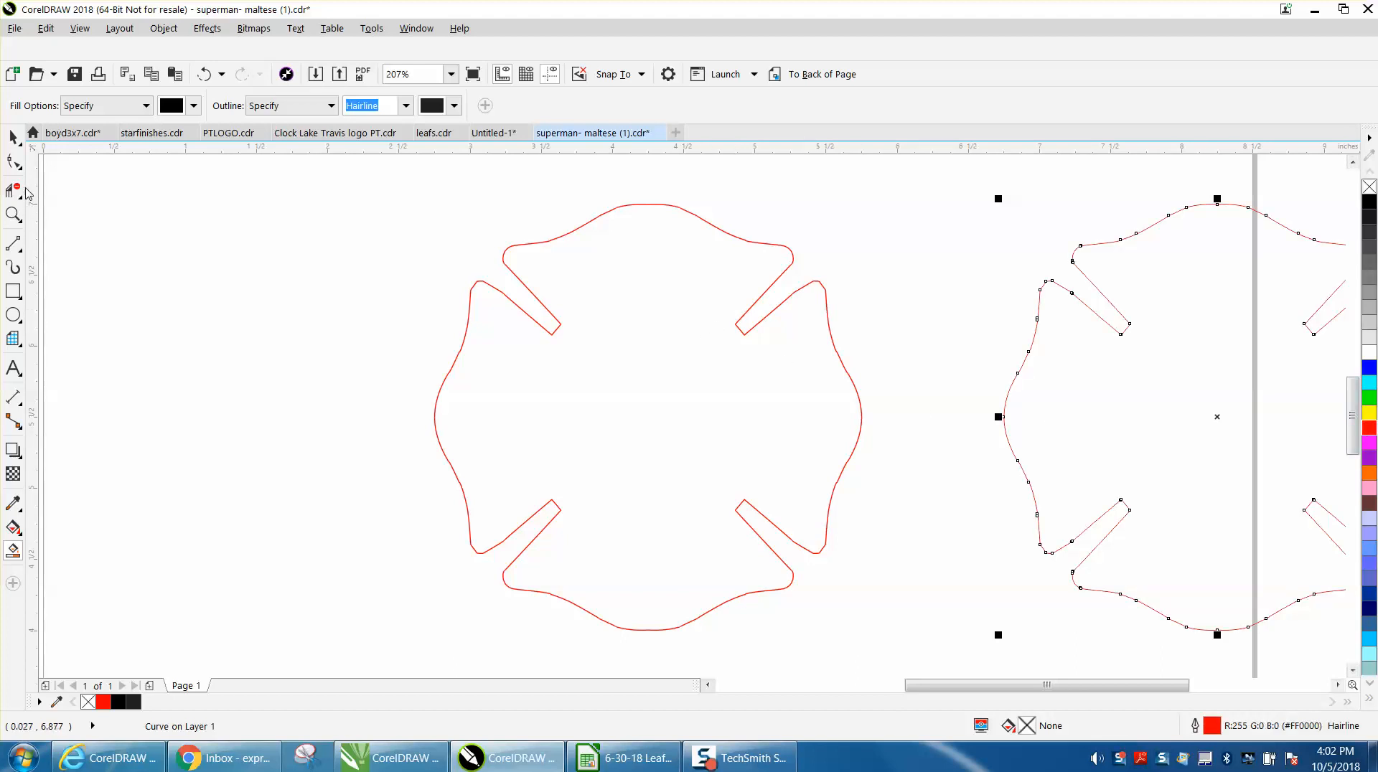
Step: Delete the original mirrored outline pieces and center the new one-piece cross on the page
{"action": "left_click", "coordinate": [13, 138]}
{"action": "left_click_drag", "start_coordinate": [367, 200], "coordinate": [910, 636]}
{"action": "key", "text": "Delete"}
{"action": "left_click", "coordinate": [1055, 546]}
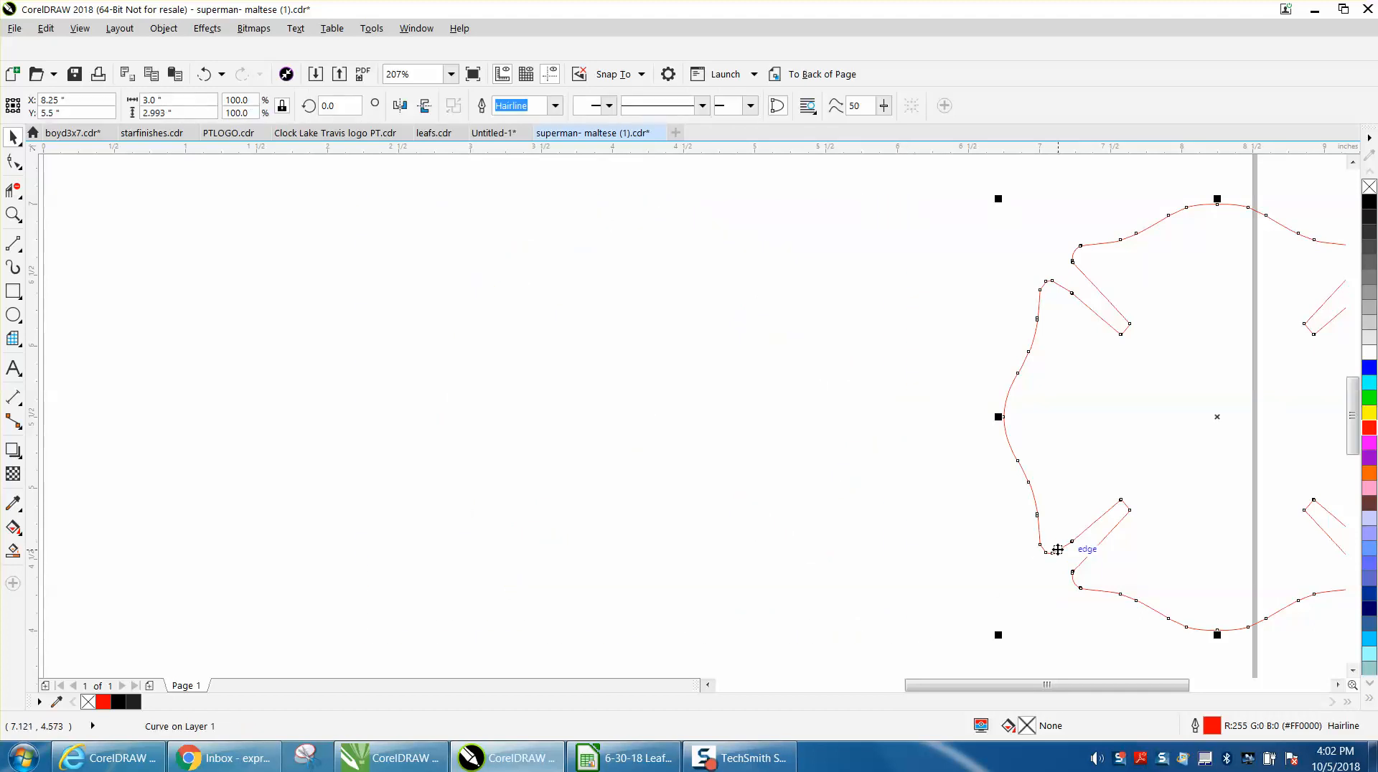
{"action": "key", "text": "p"}
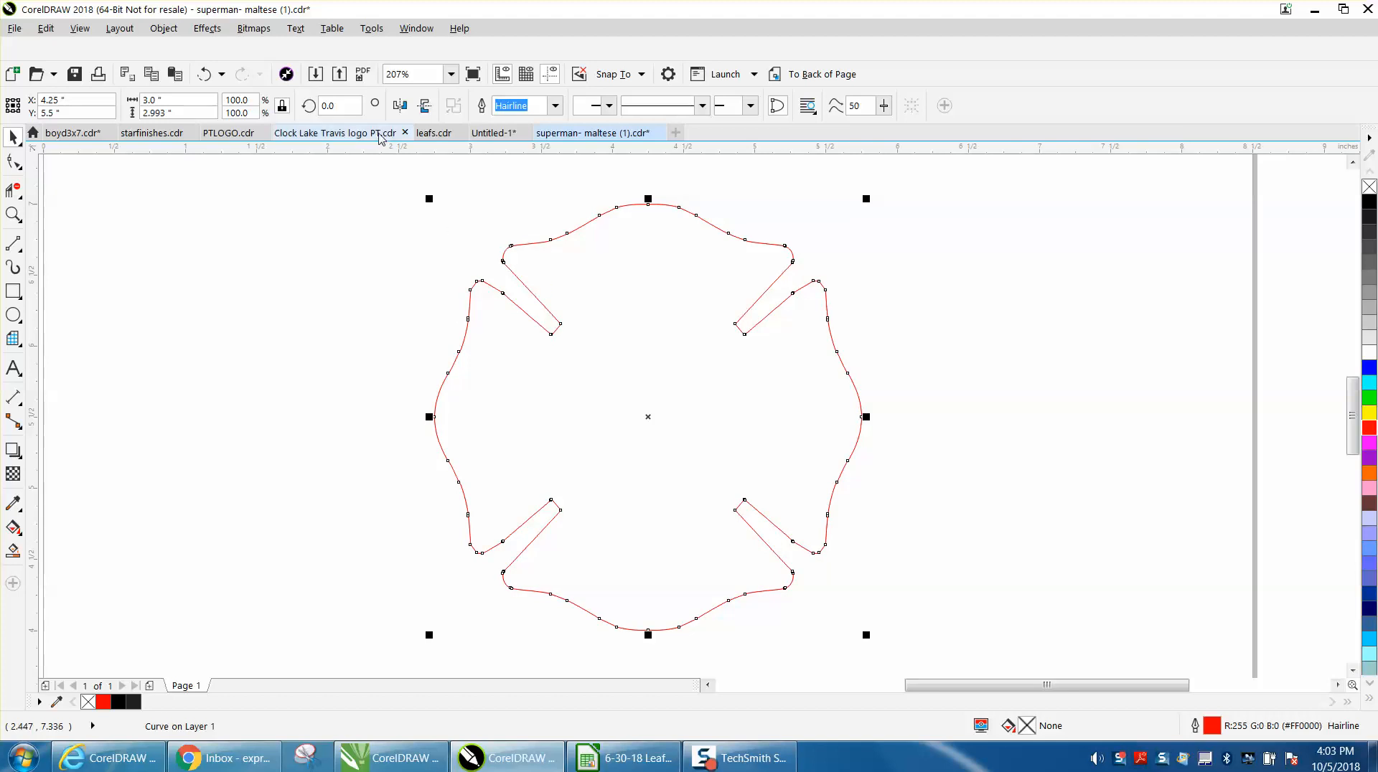
Step: Mirror the cross outline horizontally as a symmetry check and undo the flip
{"action": "left_click", "coordinate": [397, 108]}
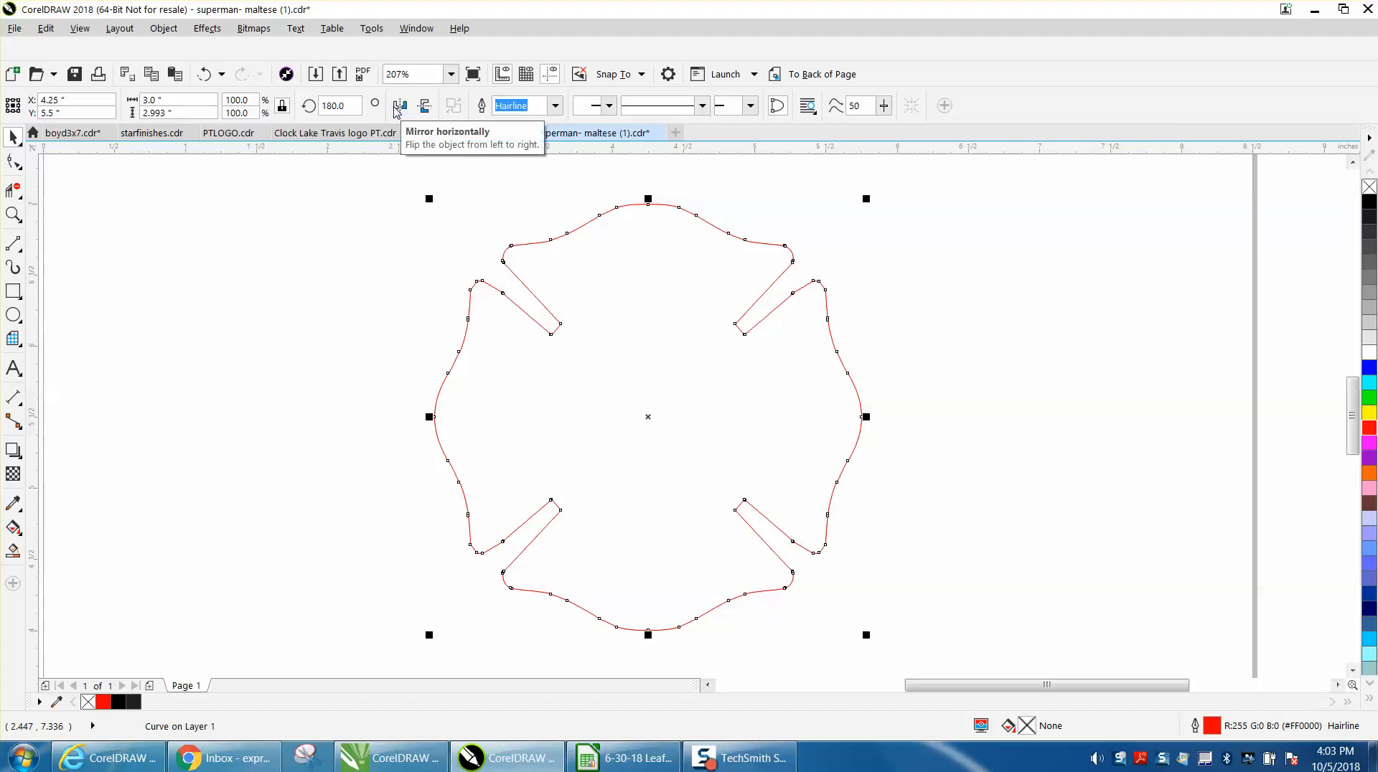
{"action": "left_click", "coordinate": [204, 74]}
Step: Move the emblem artwork group 8 inches right onto the cross outline and inspect where the upper-left slot overlaps the shield
{"action": "scroll", "coordinate": [403, 329], "scroll_direction": "down", "scroll_amount": 2}
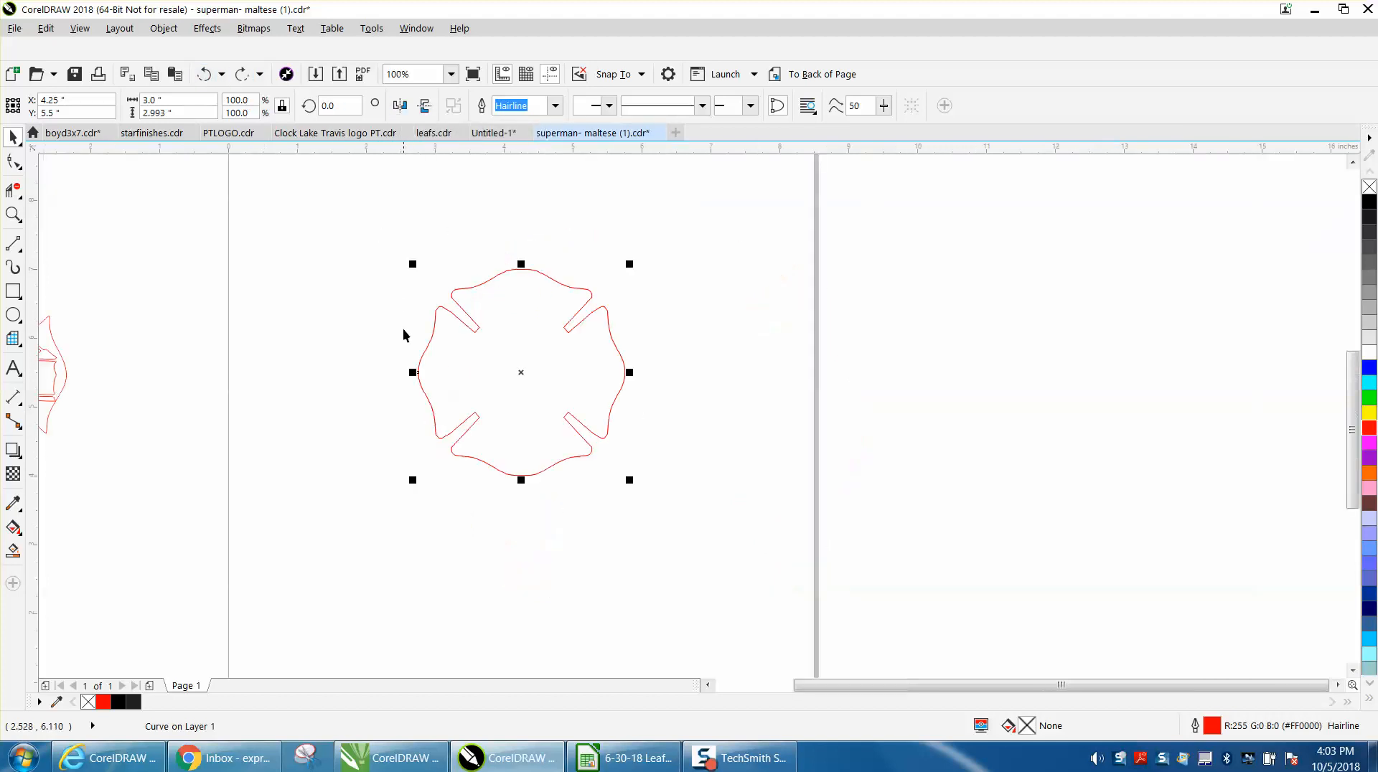
{"action": "scroll", "coordinate": [403, 332], "scroll_direction": "down", "scroll_amount": 1}
{"action": "left_click_drag", "start_coordinate": [122, 282], "coordinate": [279, 422]}
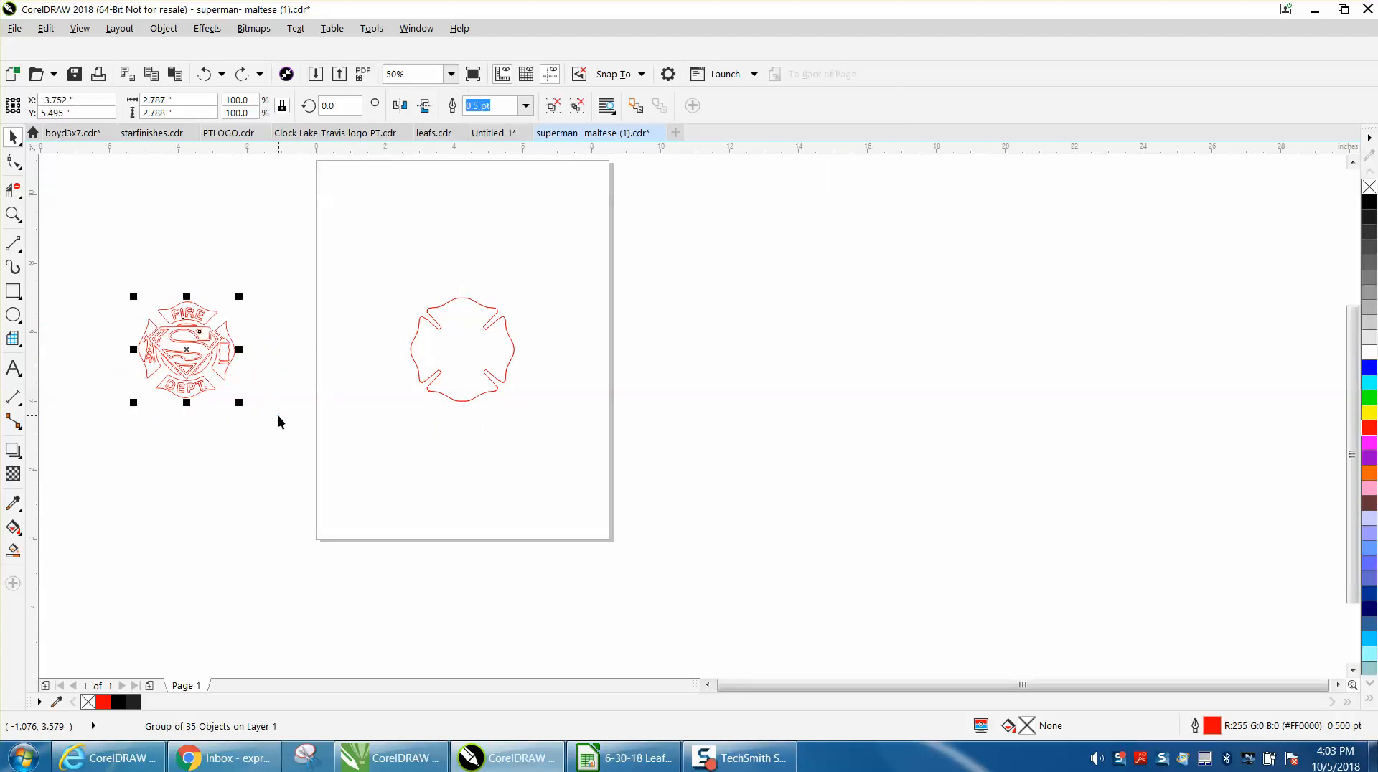
{"action": "key", "text": "Right"}
{"action": "key", "text": "Right"}
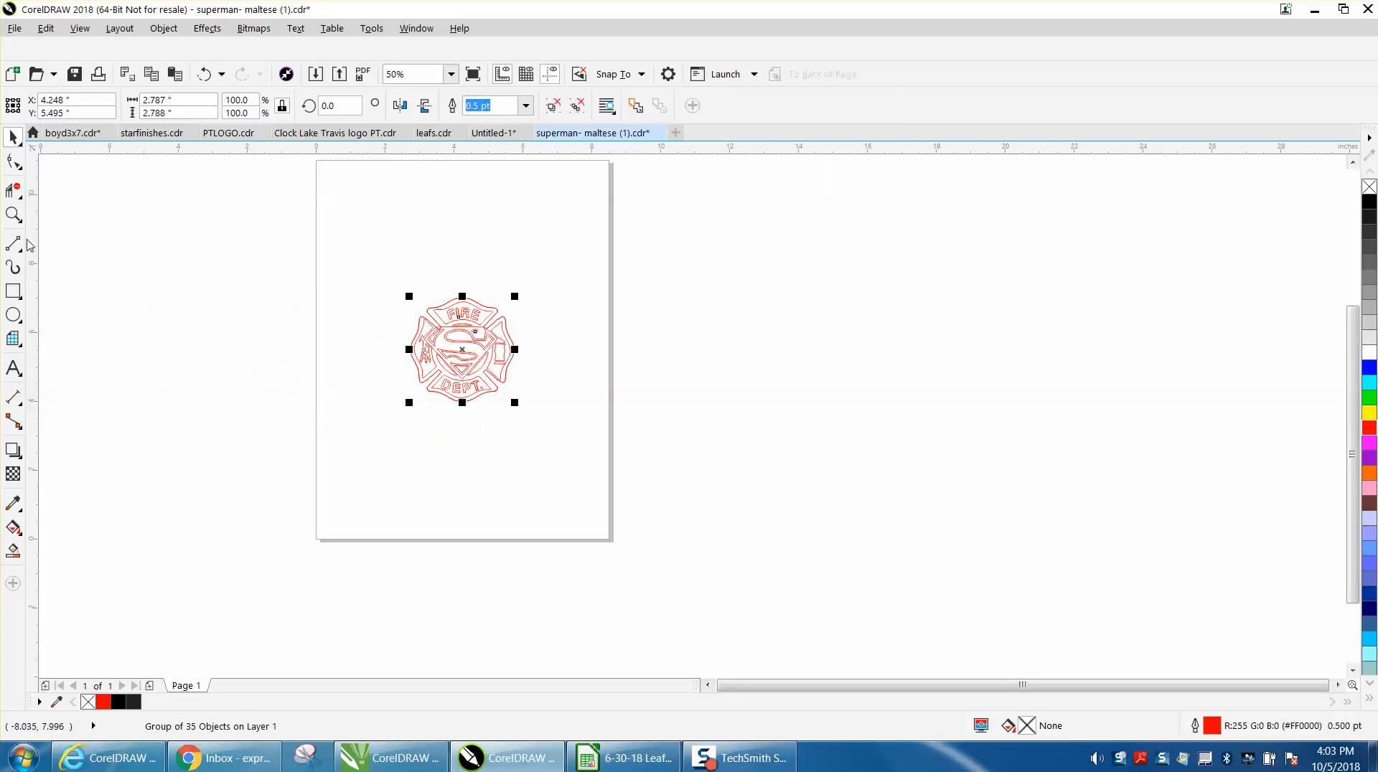
{"action": "left_click", "coordinate": [13, 214]}
{"action": "left_click_drag", "start_coordinate": [319, 270], "coordinate": [586, 417]}
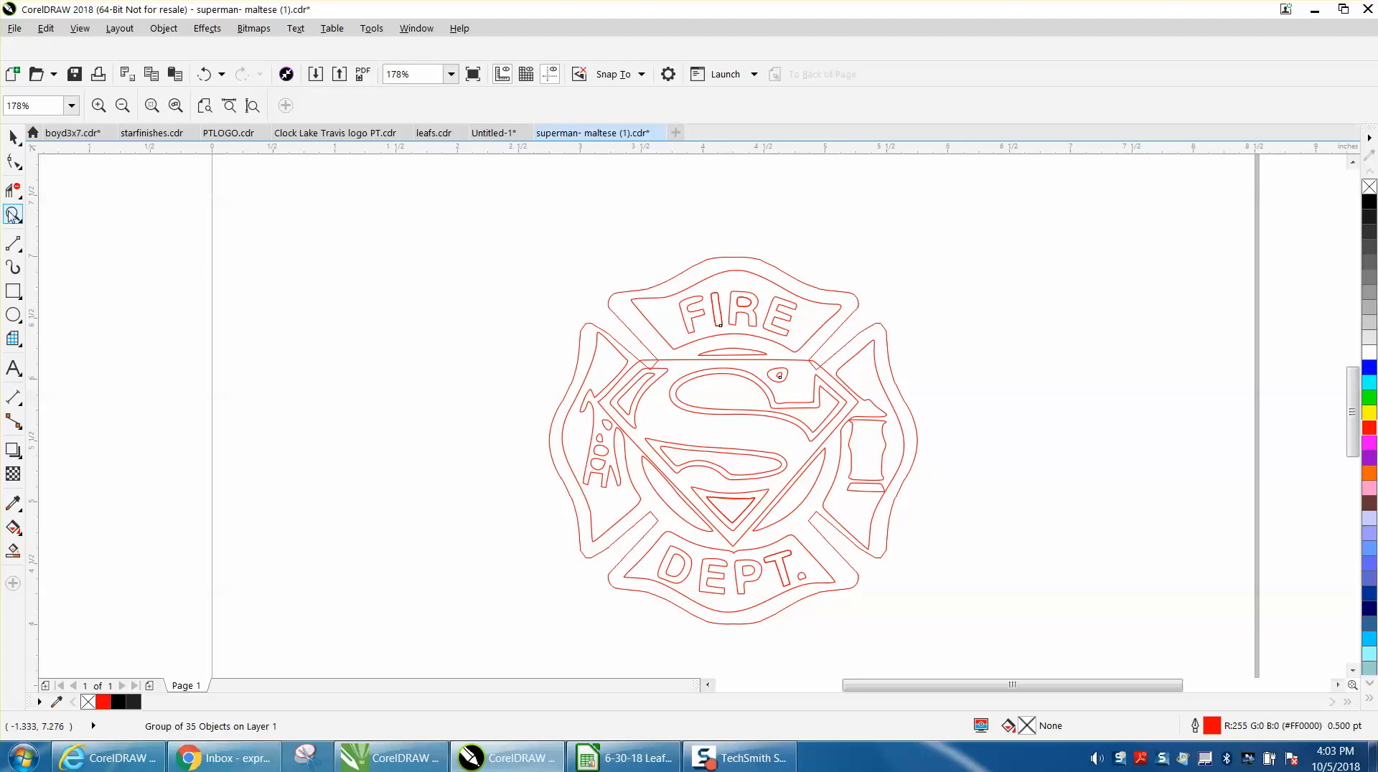
{"action": "left_click", "coordinate": [655, 363]}
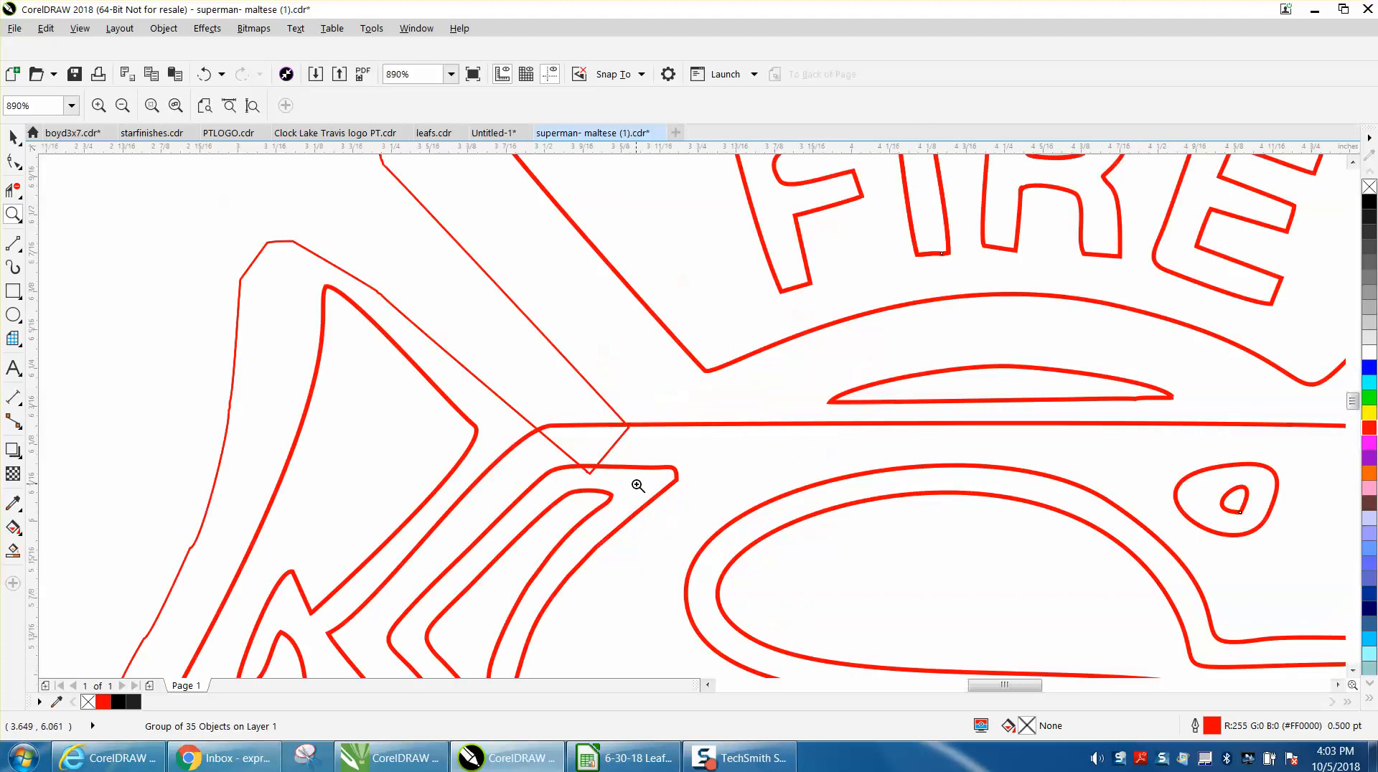
Step: Try to shorten the cross's upper-left slot by pulling its end segment outward and deleting the two nodes along its lower edge
{"action": "left_click", "coordinate": [13, 162]}
{"action": "left_click", "coordinate": [591, 404]}
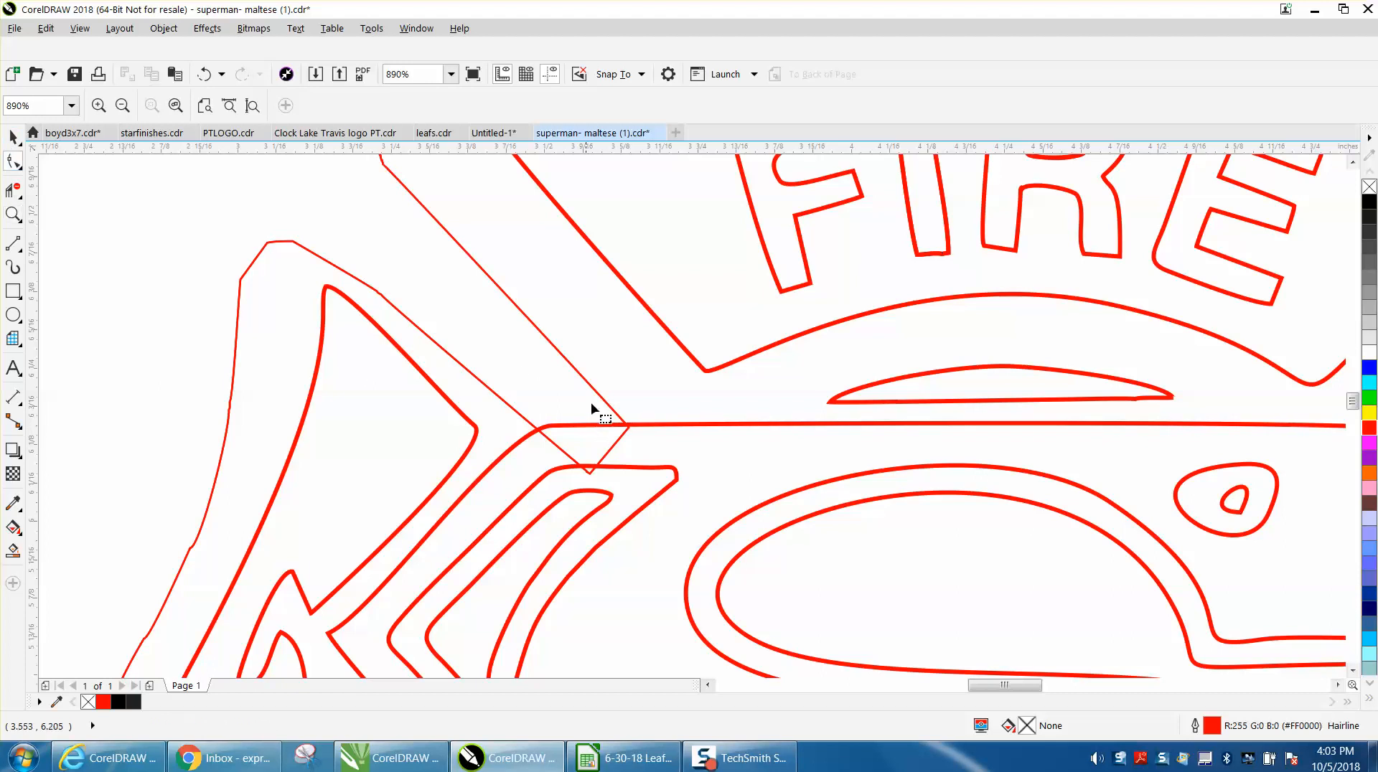
{"action": "left_click", "coordinate": [624, 430]}
{"action": "left_click_drag", "start_coordinate": [595, 481], "coordinate": [572, 488]}
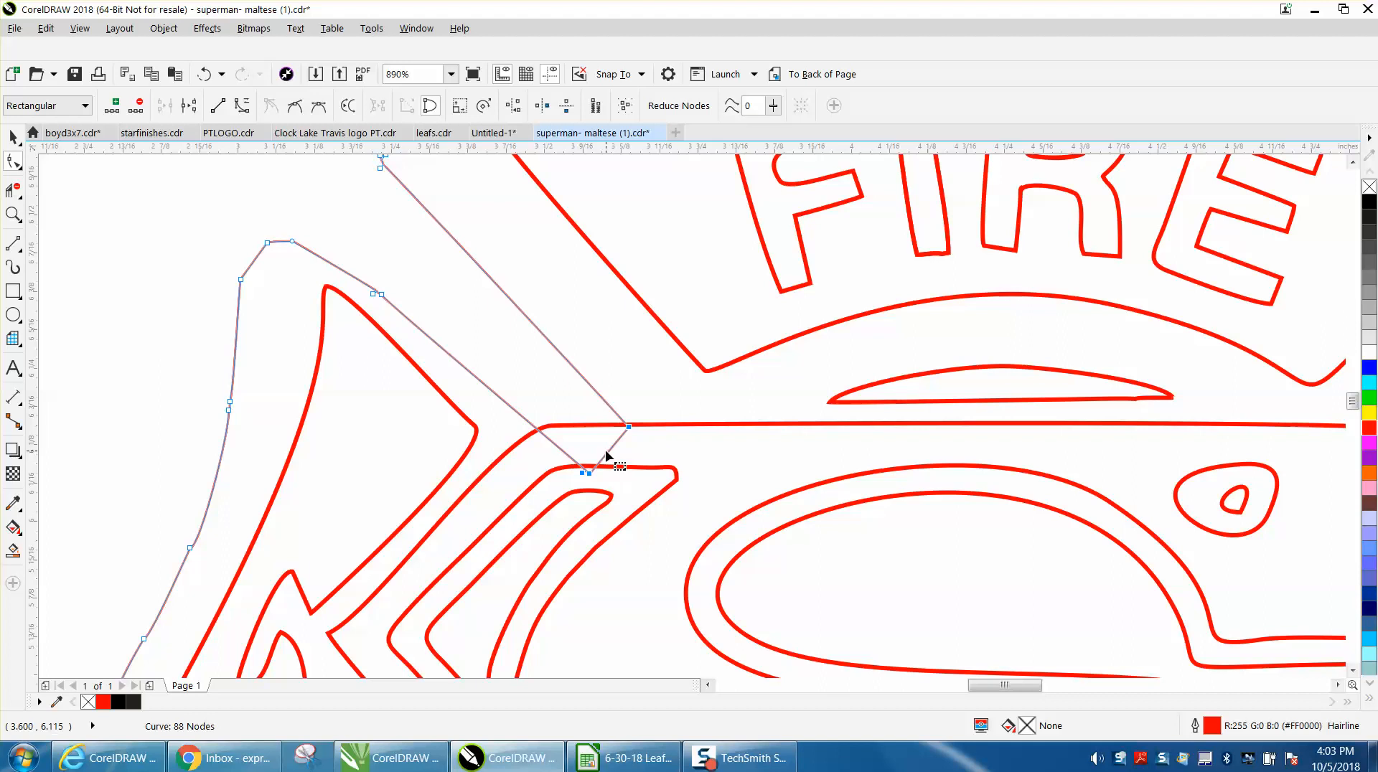
{"action": "left_click_drag", "start_coordinate": [609, 445], "coordinate": [535, 376]}
{"action": "left_click_drag", "start_coordinate": [355, 307], "coordinate": [355, 308]}
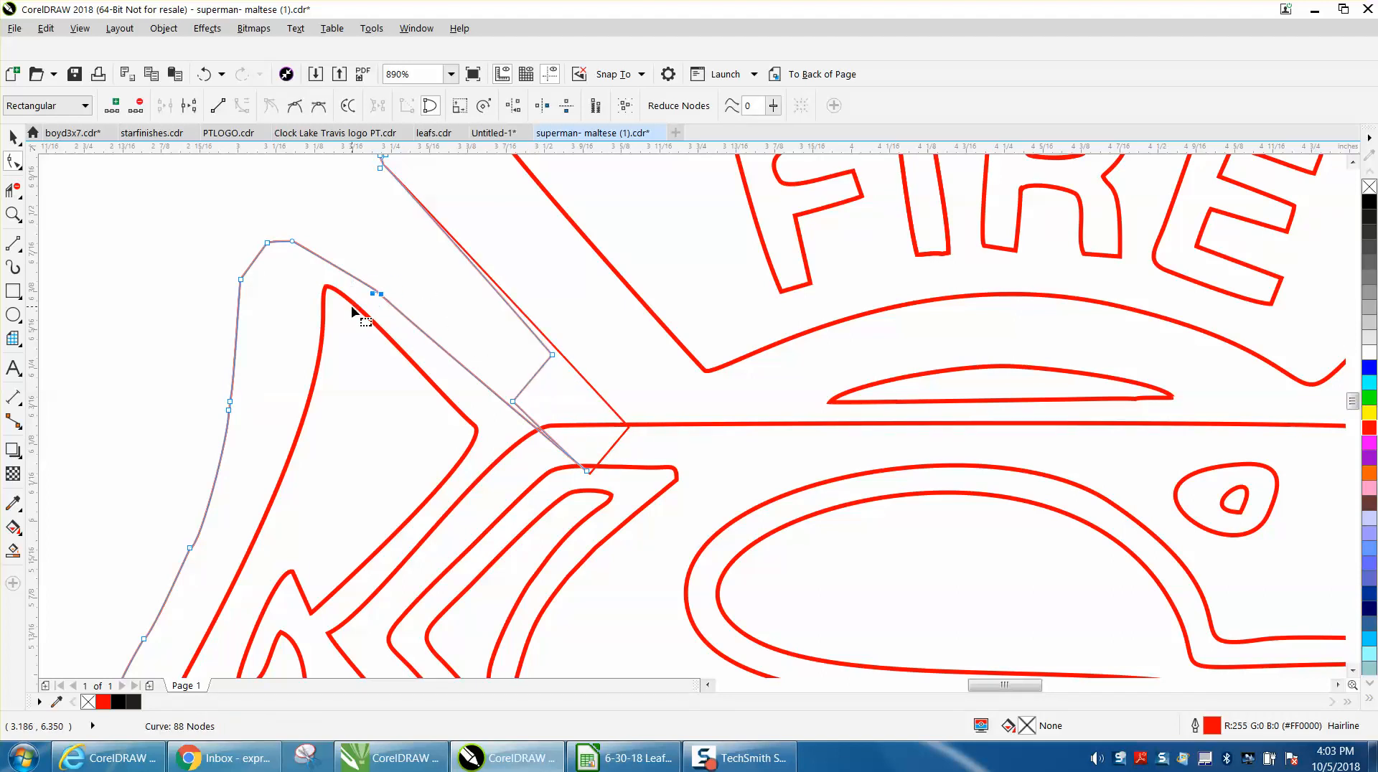
{"action": "key", "text": "Delete"}
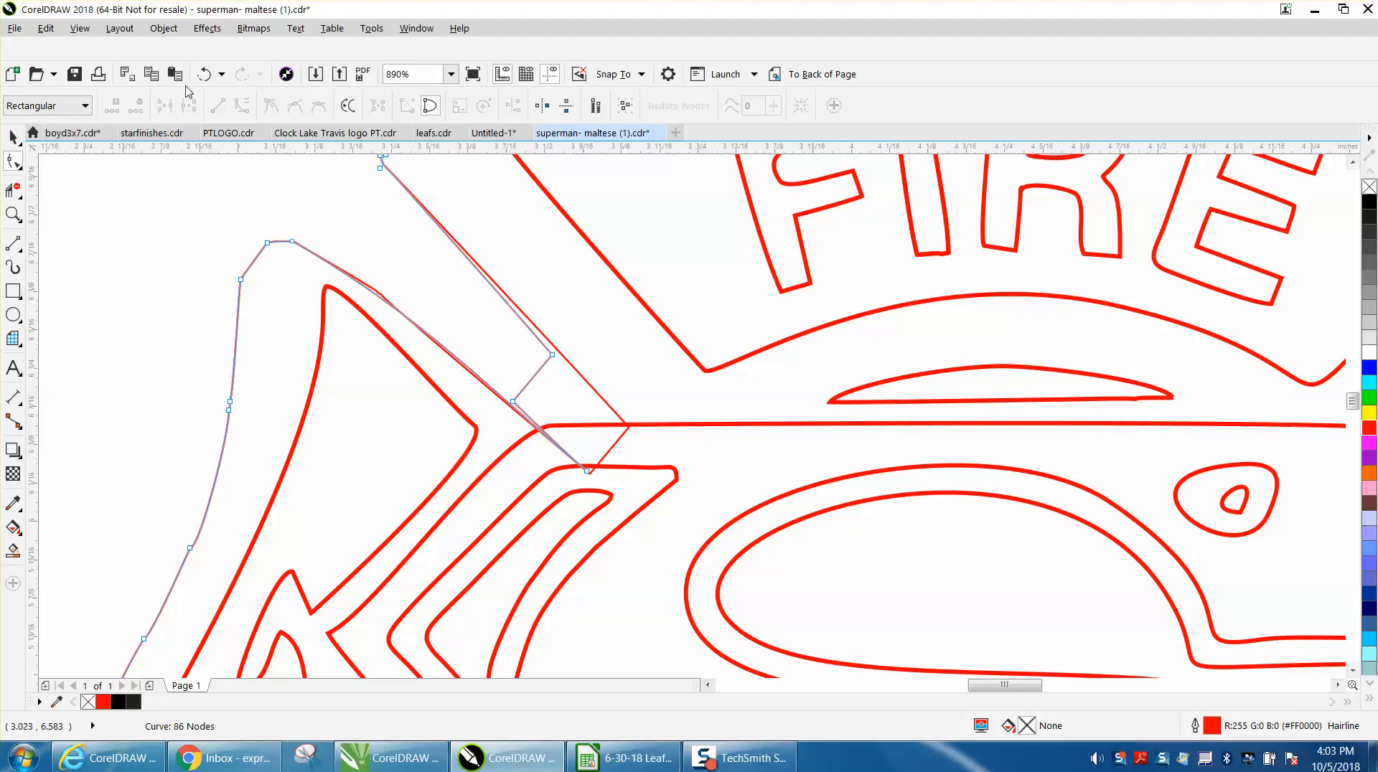
{"action": "left_click", "coordinate": [204, 74]}
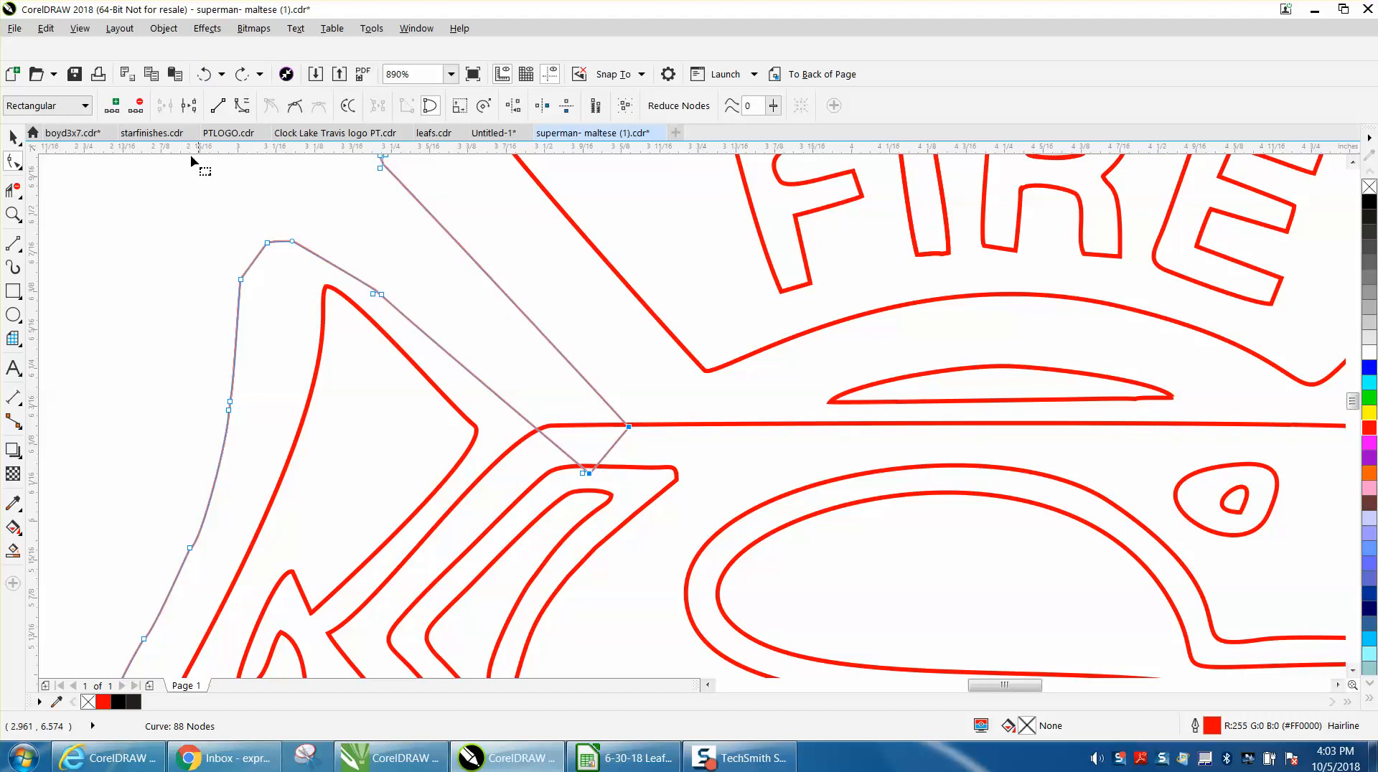
Step: Shorten the upper-left slot by moving its inner-end nodes together up and outward, clear of the shield outline
{"action": "left_click", "coordinate": [13, 137]}
{"action": "left_click", "coordinate": [13, 160]}
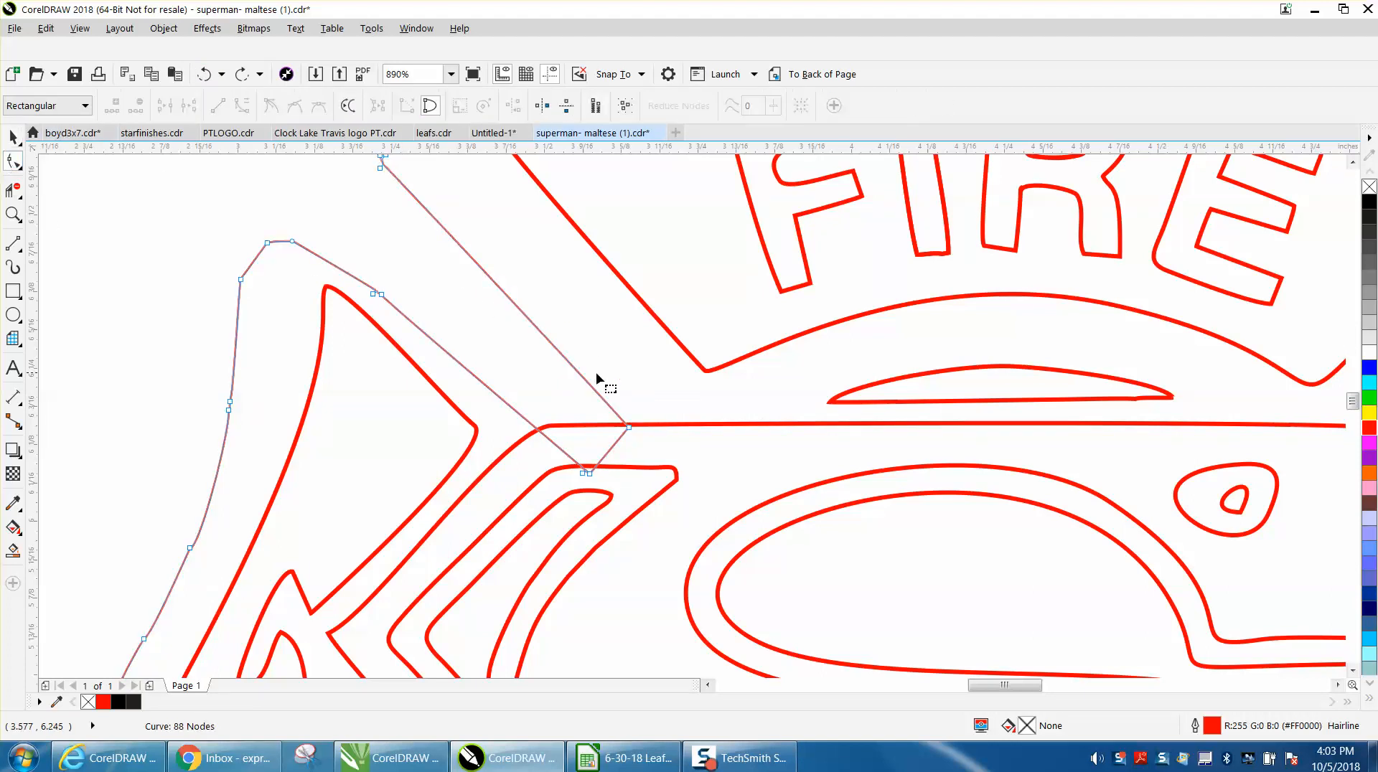
{"action": "left_click_drag", "start_coordinate": [644, 395], "coordinate": [600, 497]}
{"action": "left_click_drag", "start_coordinate": [607, 466], "coordinate": [530, 388]}
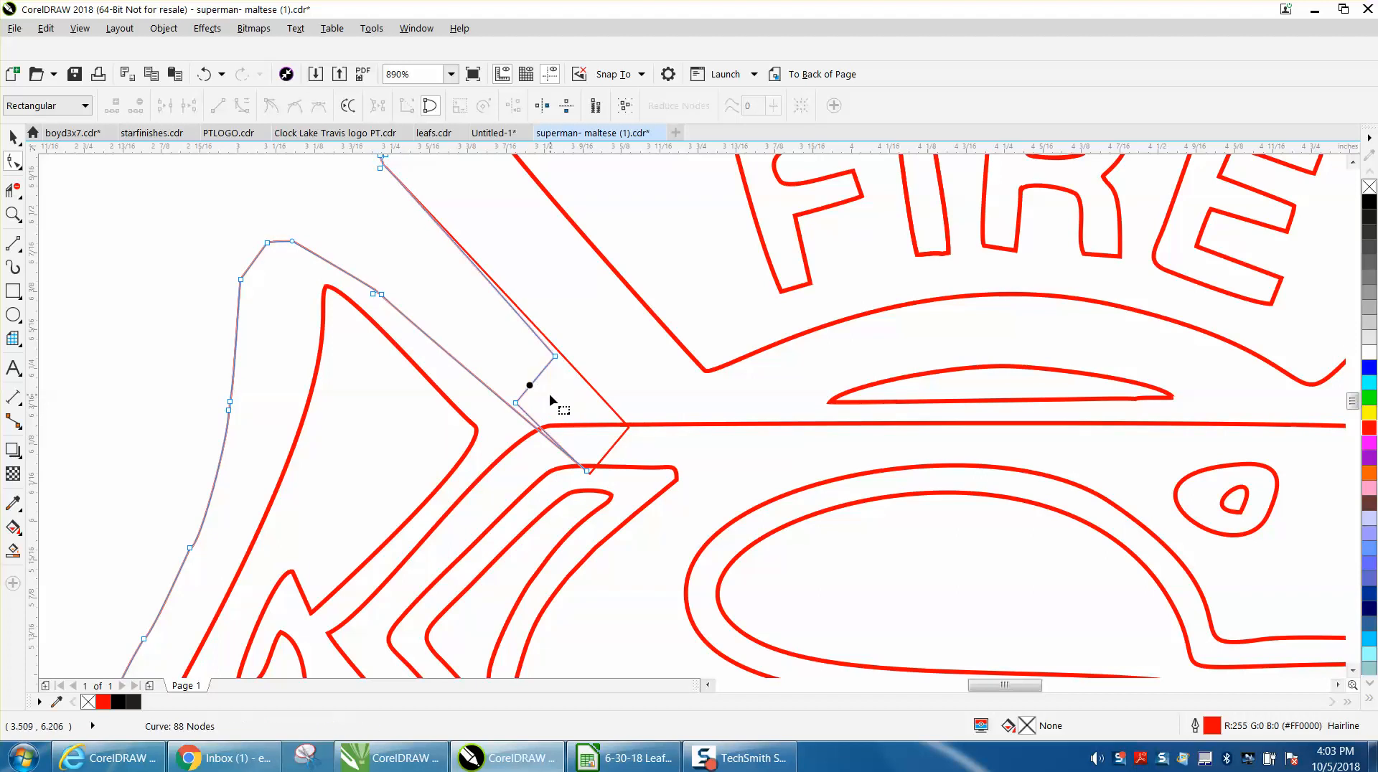
{"action": "left_click", "coordinate": [205, 74]}
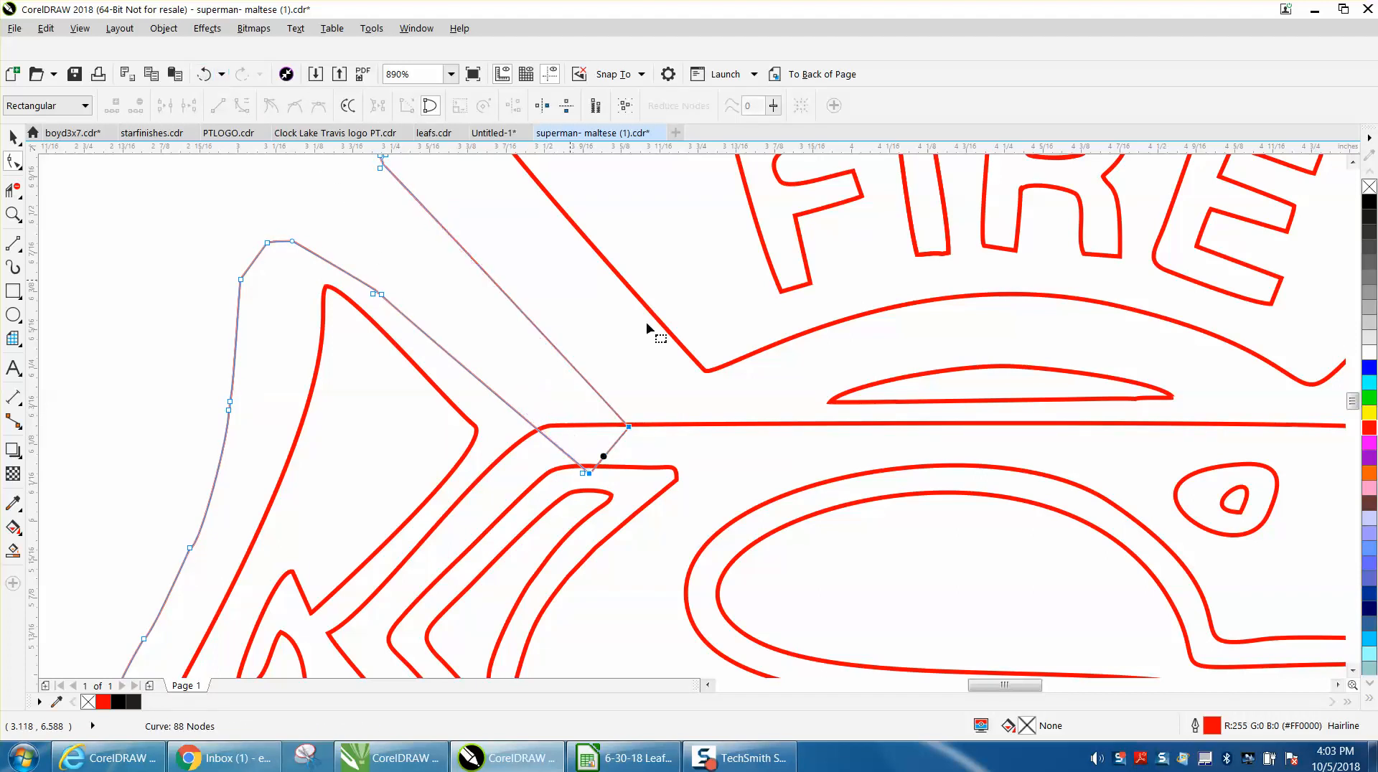
{"action": "left_click_drag", "start_coordinate": [588, 475], "coordinate": [511, 406]}
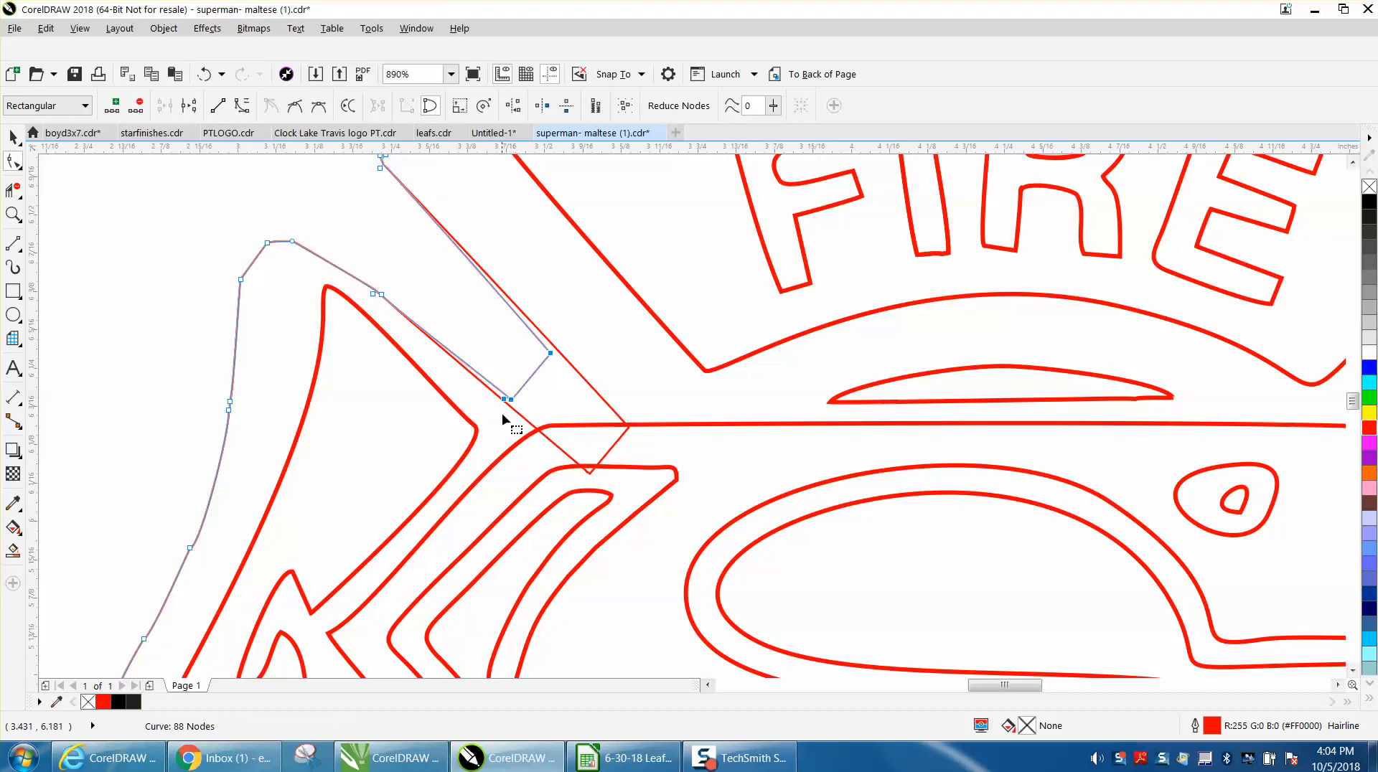
{"action": "left_click", "coordinate": [13, 137]}
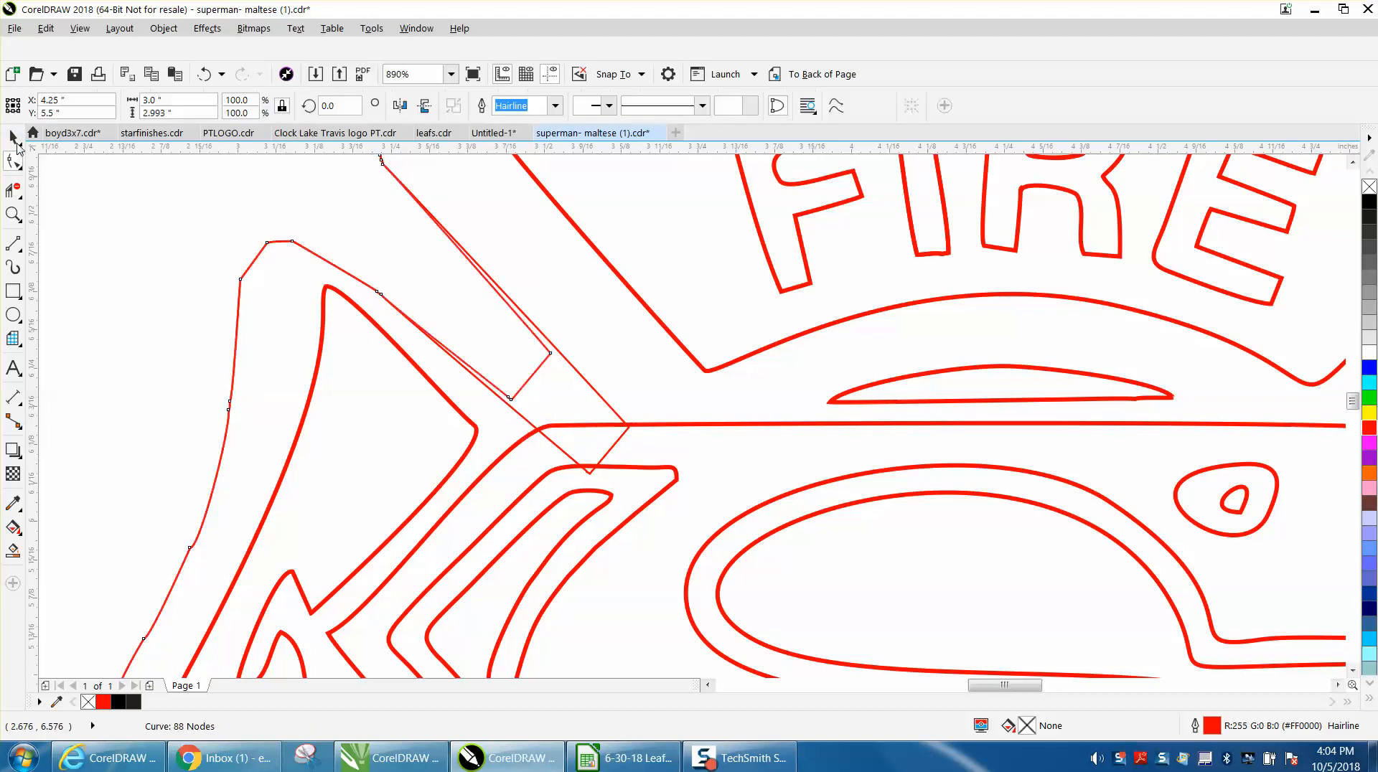
{"action": "left_click", "coordinate": [262, 268]}
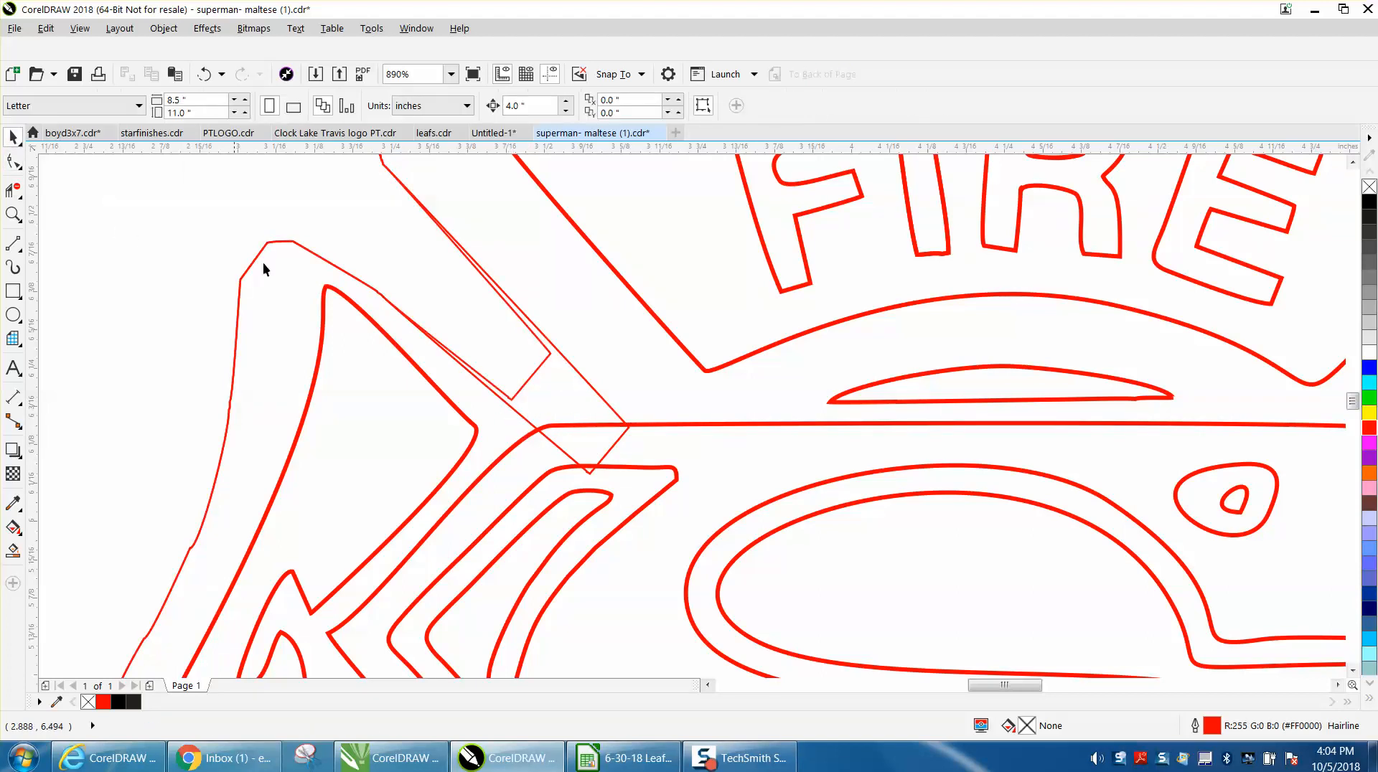
{"action": "left_click", "coordinate": [592, 387]}
{"action": "left_click", "coordinate": [593, 385]}
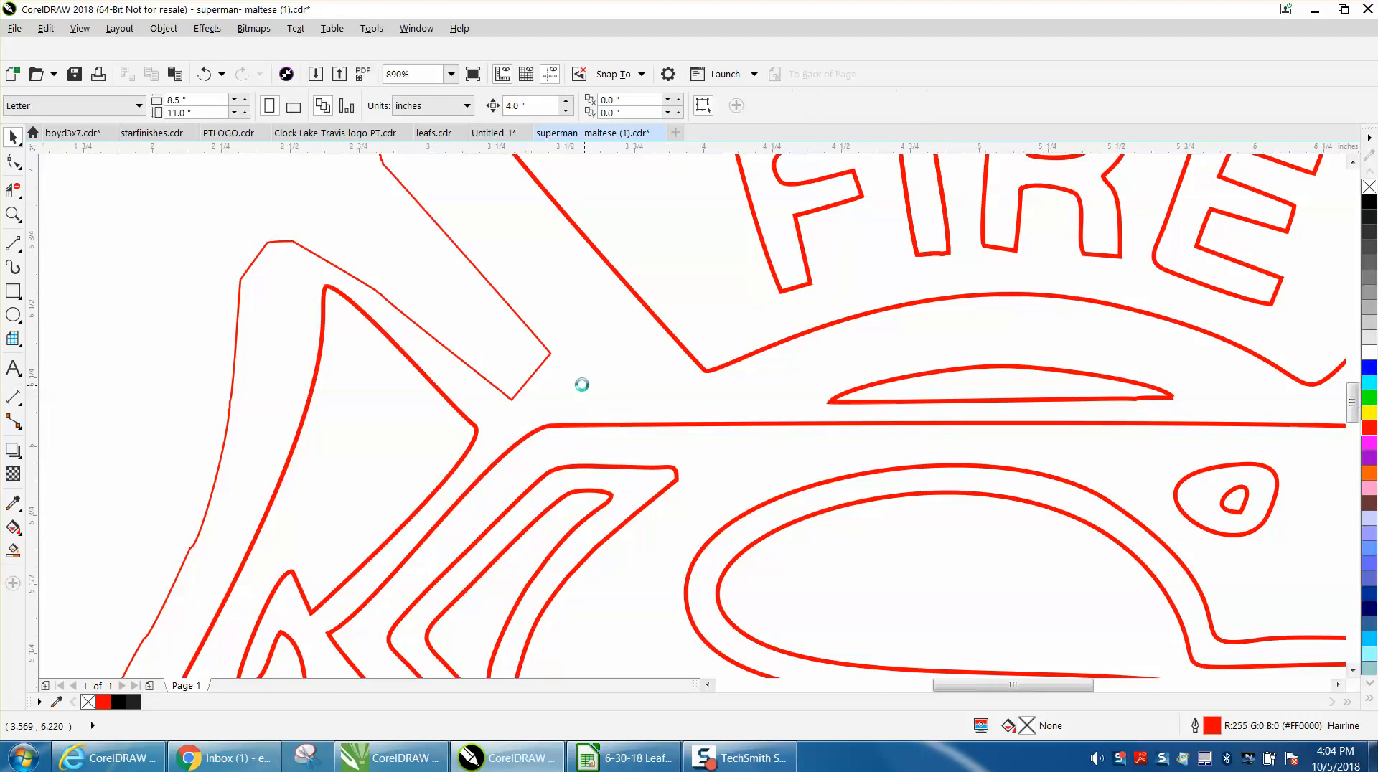
Step: Raise the upper node at the left arm's top tip and delete the two extra nodes along the slot's lower edge
{"action": "scroll", "coordinate": [581, 382], "scroll_direction": "down", "scroll_amount": 2}
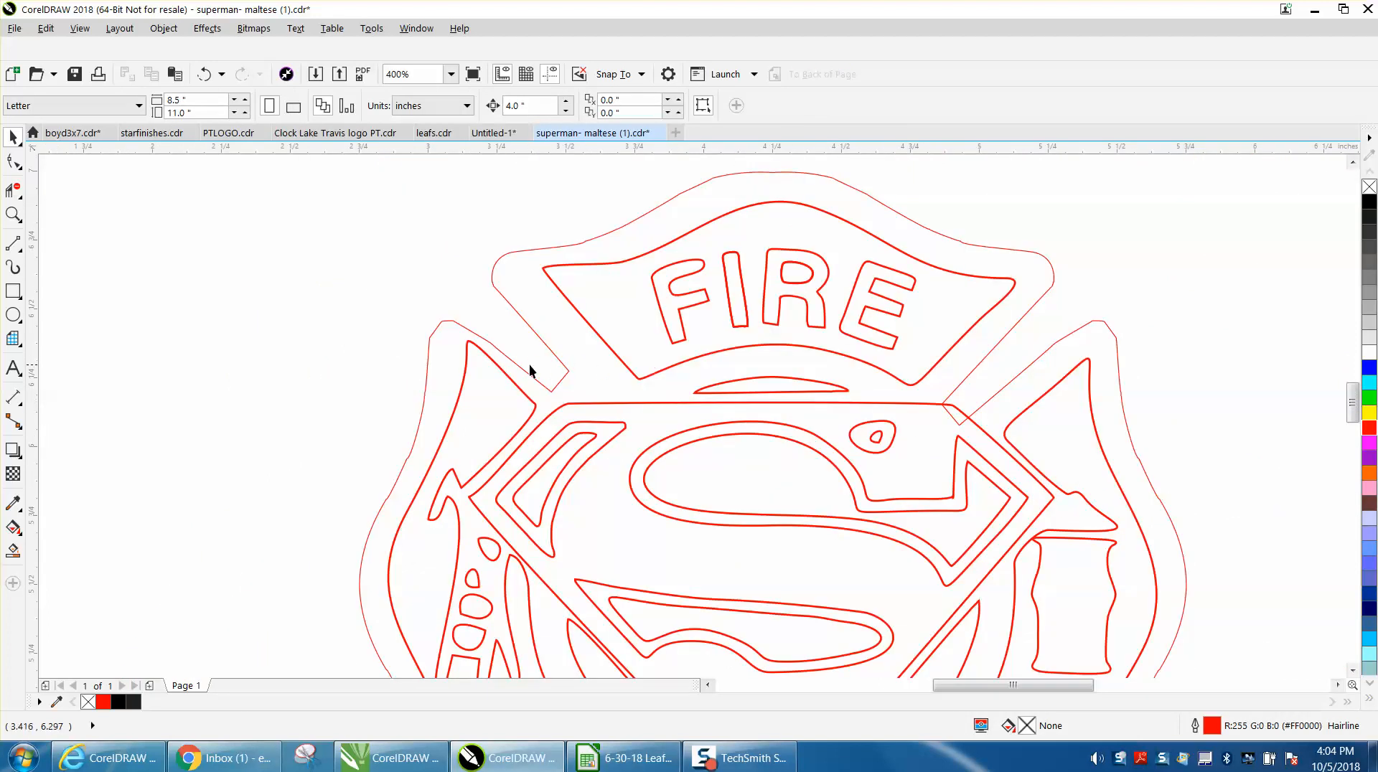
{"action": "left_click", "coordinate": [7, 212]}
{"action": "left_click_drag", "start_coordinate": [400, 279], "coordinate": [594, 424]}
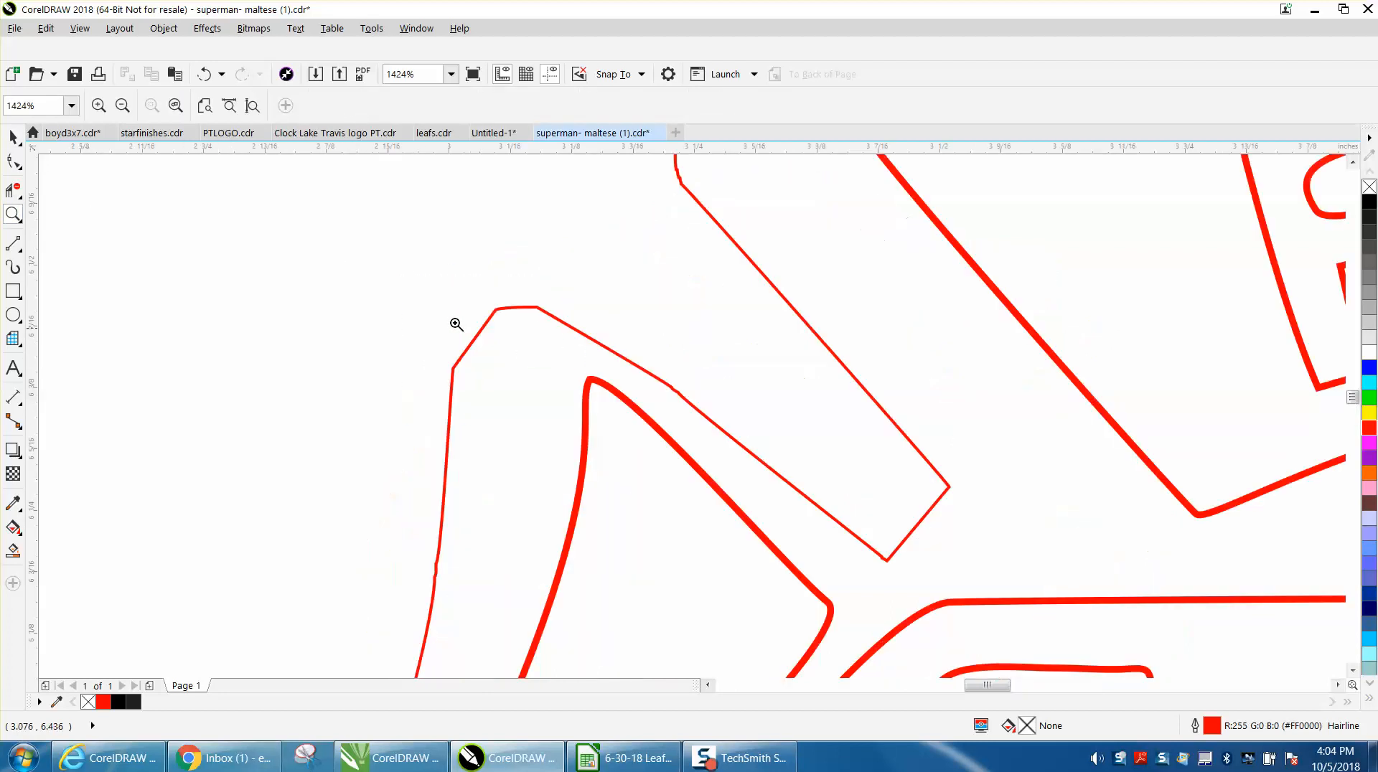
{"action": "key", "text": "F10"}
{"action": "left_click", "coordinate": [536, 307]}
{"action": "left_click_drag", "start_coordinate": [537, 308], "coordinate": [544, 286]}
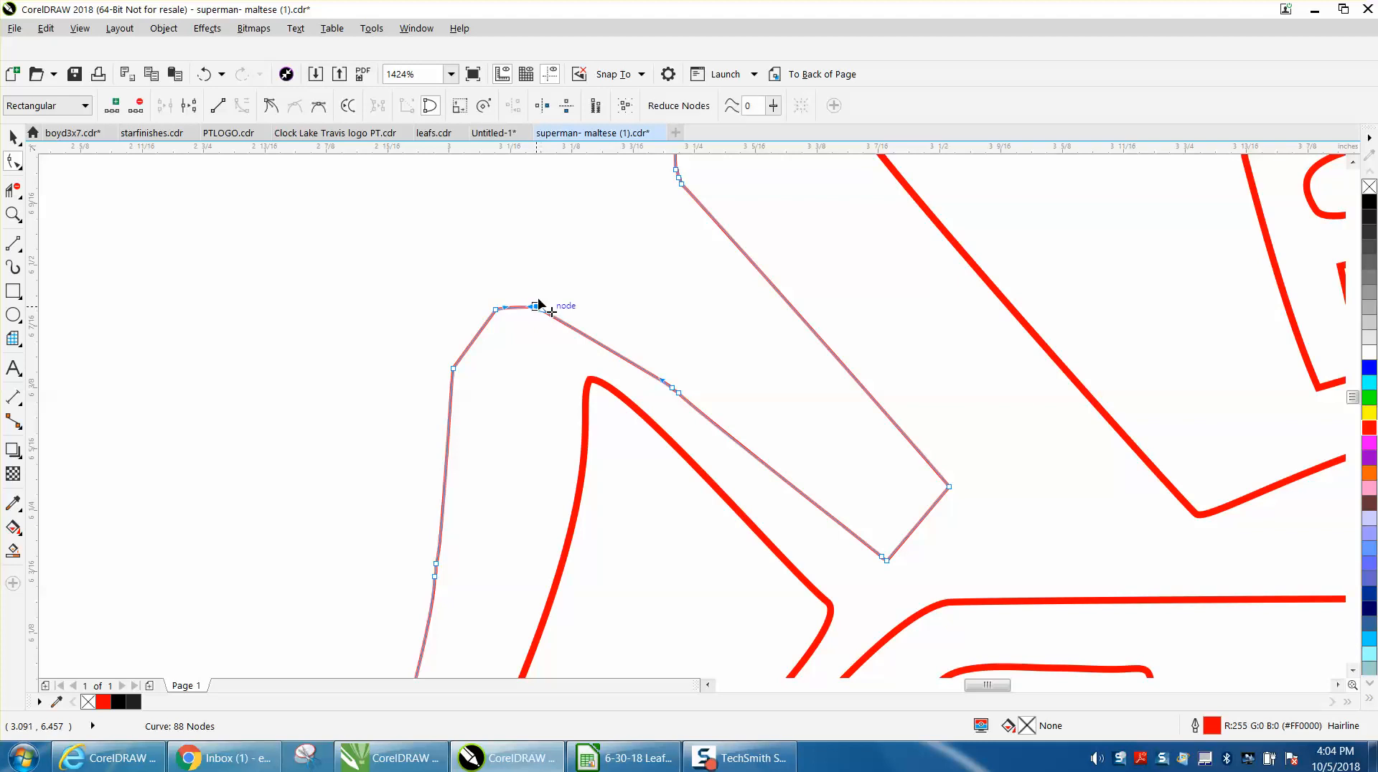
{"action": "left_click_drag", "start_coordinate": [669, 366], "coordinate": [636, 418]}
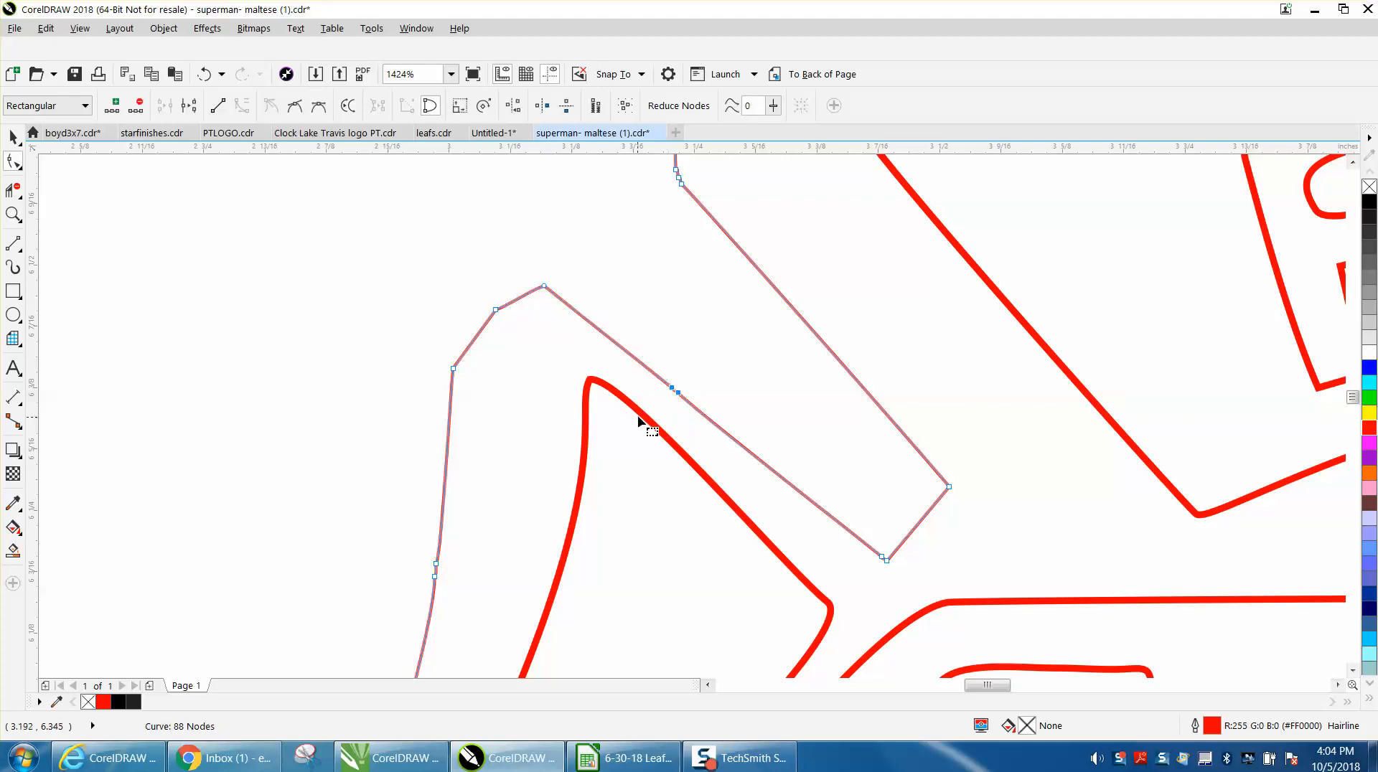
{"action": "key", "text": "Delete"}
{"action": "left_click_drag", "start_coordinate": [544, 286], "coordinate": [560, 273]}
Step: Try to round the left arm's top tip by deleting its three corner nodes
{"action": "left_click_drag", "start_coordinate": [423, 230], "coordinate": [605, 384]}
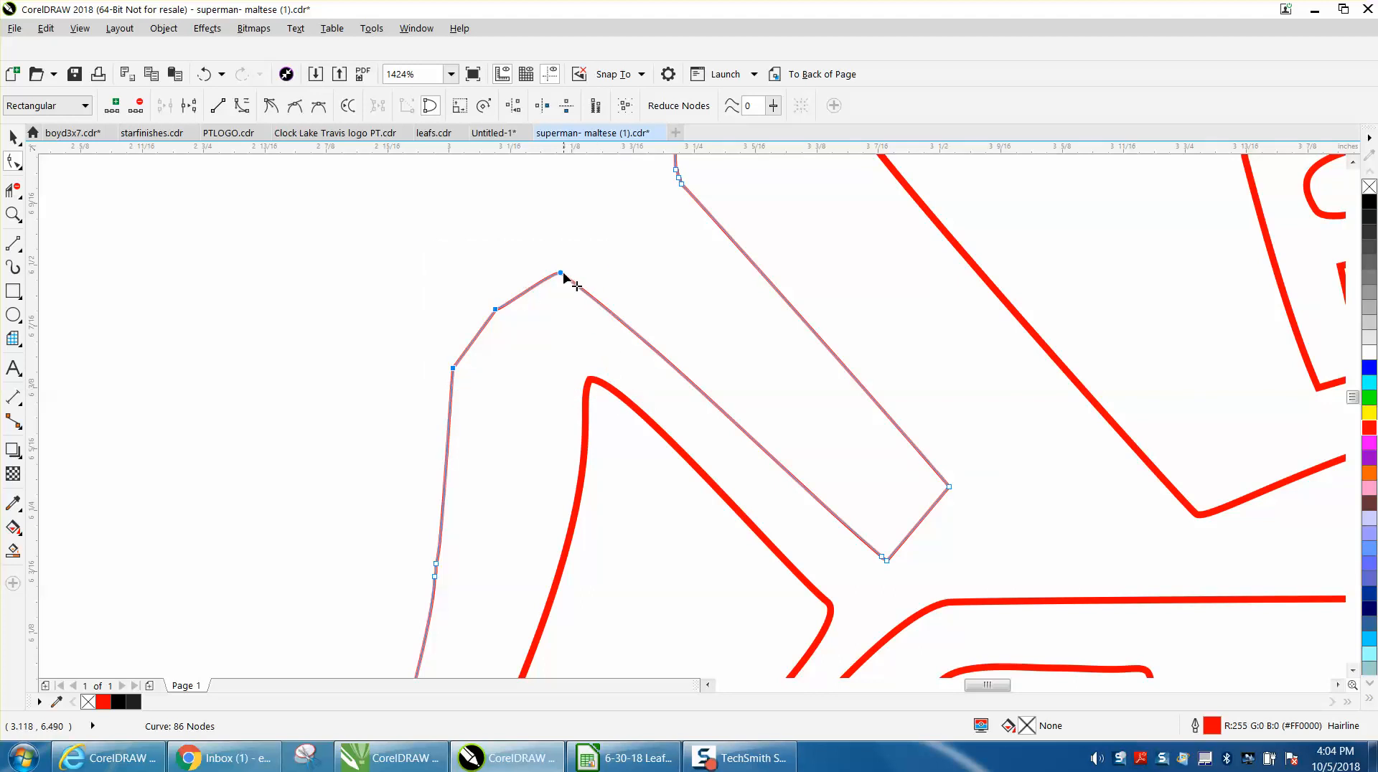
{"action": "right_click", "coordinate": [563, 275]}
{"action": "left_click", "coordinate": [606, 345]}
{"action": "key", "text": "Delete"}
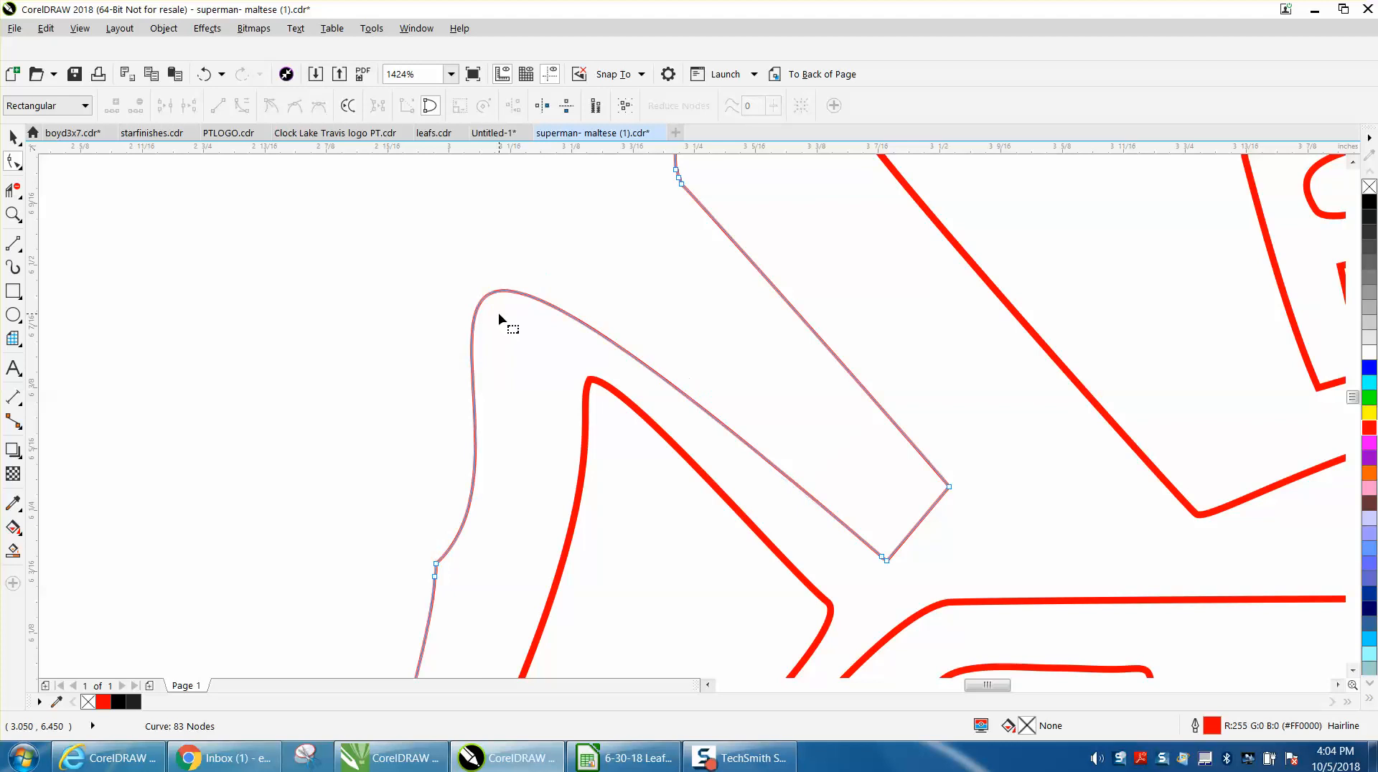
{"action": "left_click", "coordinate": [206, 74]}
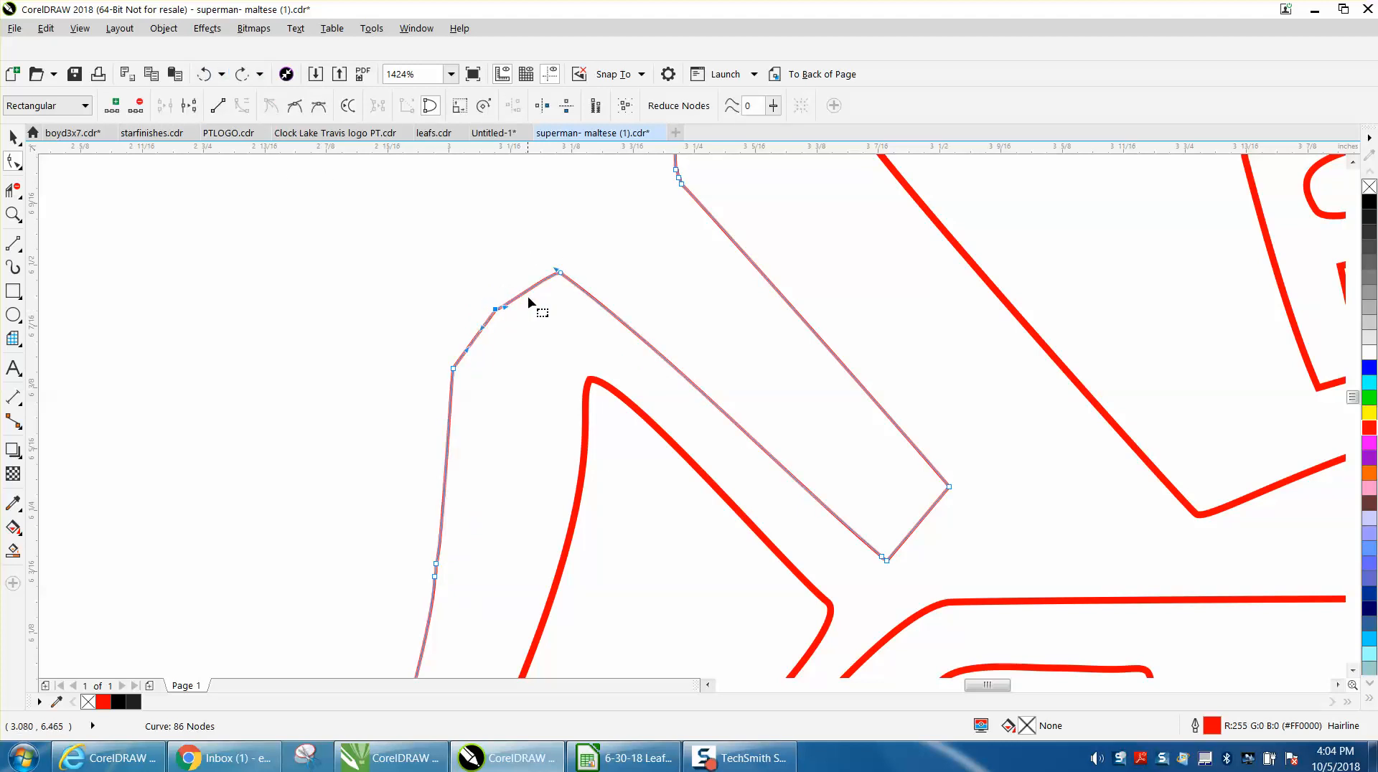
Step: Change the node type of the tip's upper node and bow the short segment beside it outward into a rounded curve
{"action": "left_click_drag", "start_coordinate": [527, 293], "coordinate": [524, 285]}
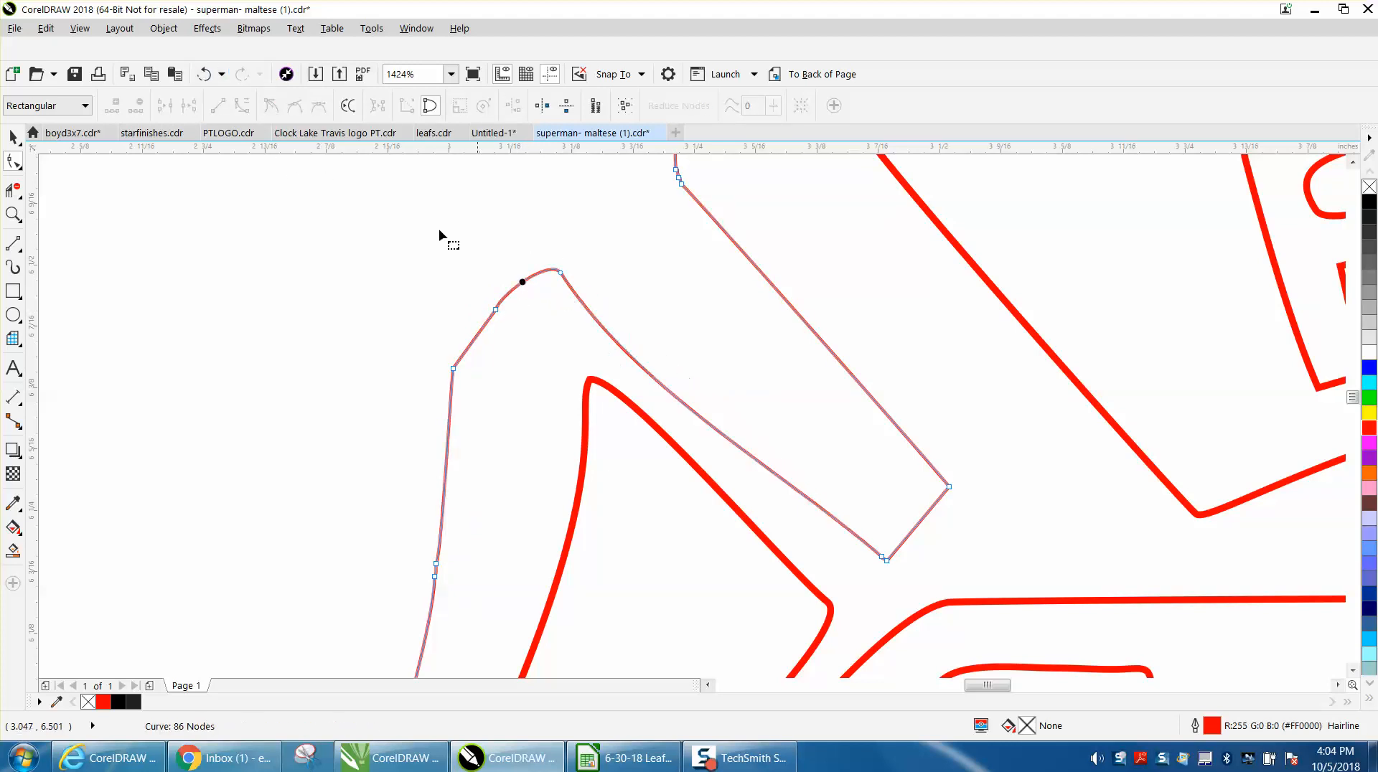
{"action": "right_click", "coordinate": [561, 274]}
{"action": "left_click", "coordinate": [602, 372]}
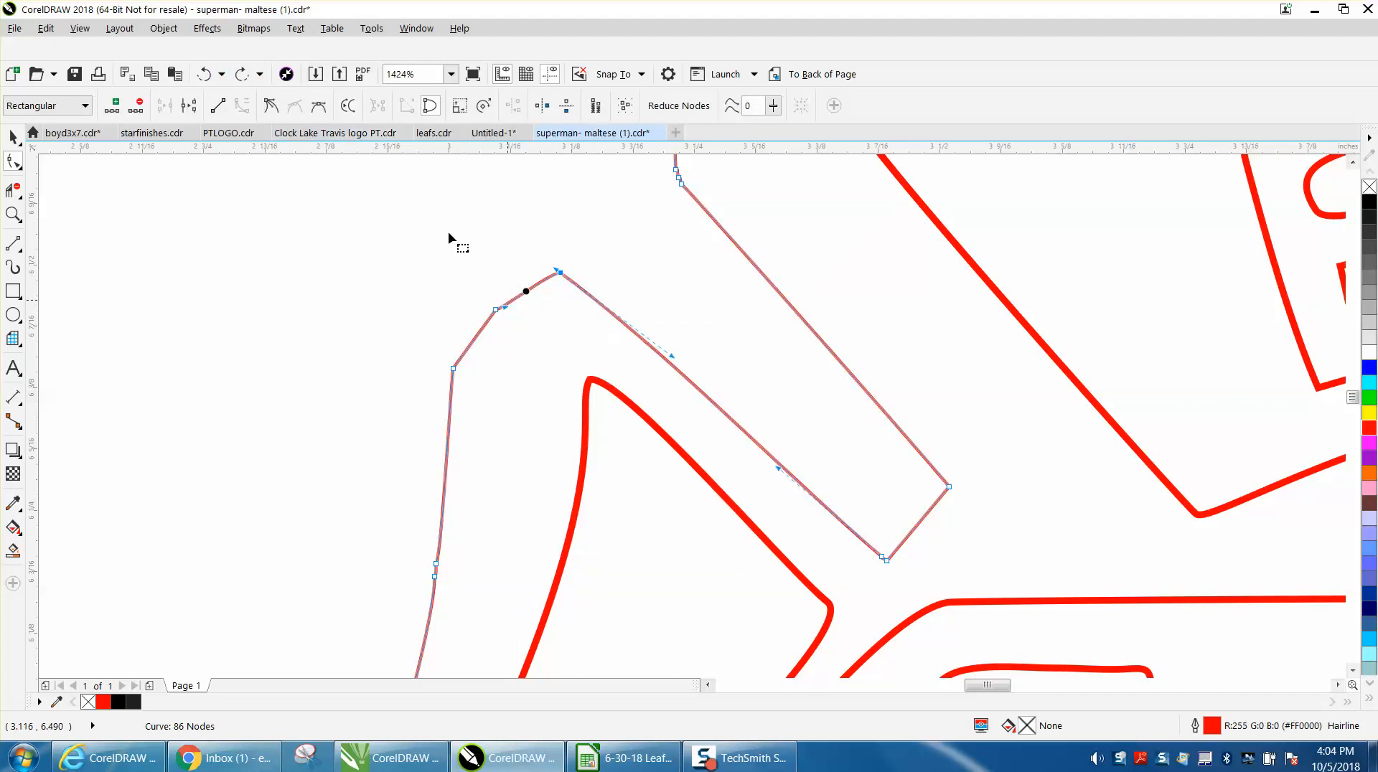
{"action": "left_click_drag", "start_coordinate": [535, 286], "coordinate": [527, 279]}
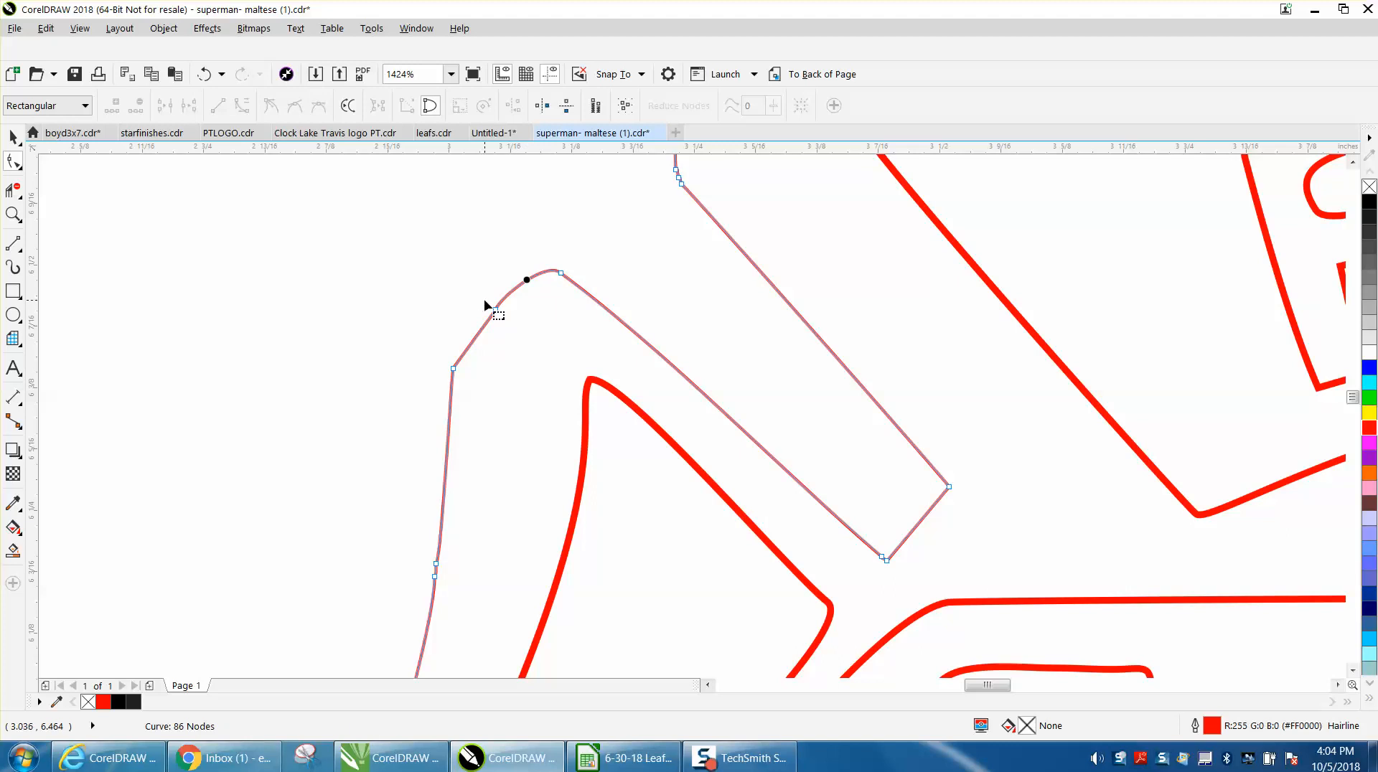
Step: Move the outer cross outline 4 inches to the right, clear of the emblem artwork
{"action": "scroll", "coordinate": [470, 303], "scroll_direction": "down", "scroll_amount": 3}
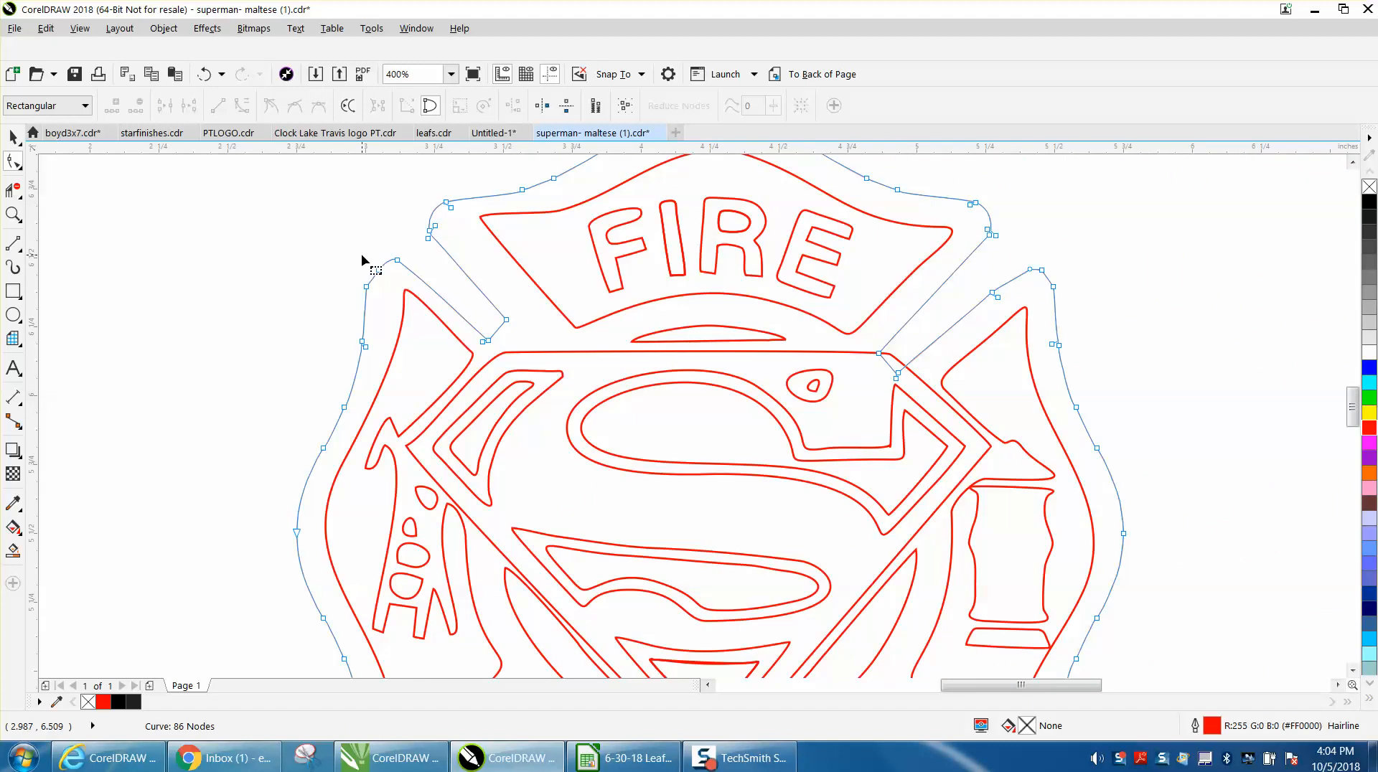
{"action": "scroll", "coordinate": [797, 362], "scroll_direction": "down", "scroll_amount": 2}
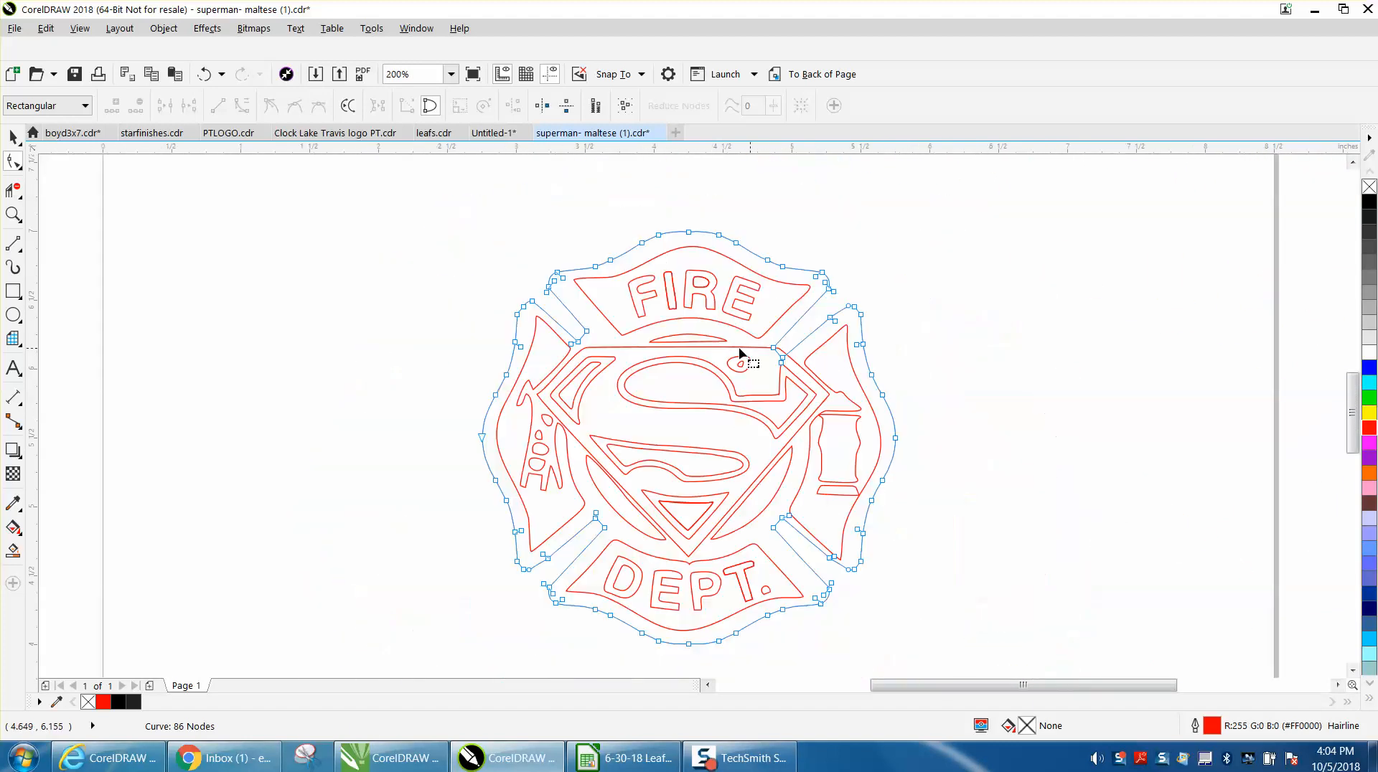
{"action": "left_click", "coordinate": [13, 137]}
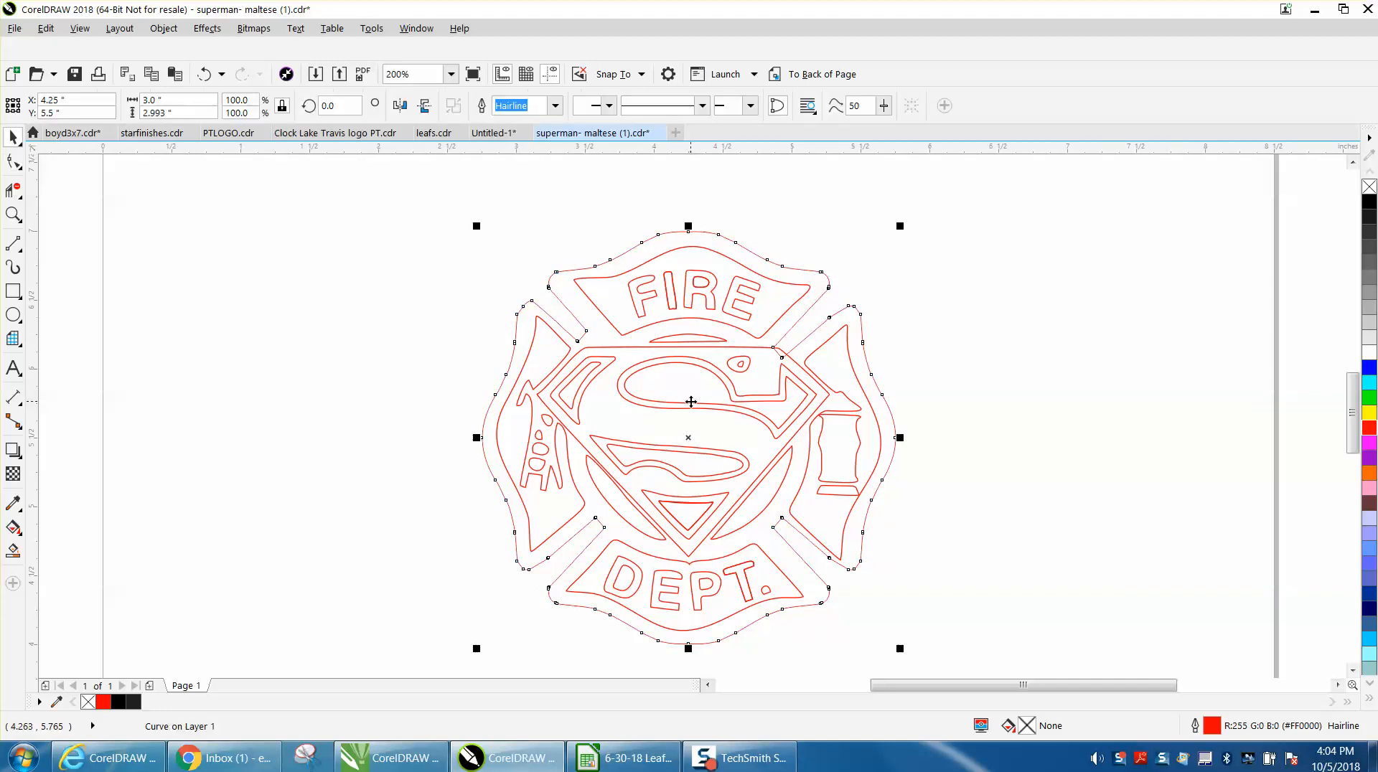
{"action": "key", "text": "Right"}
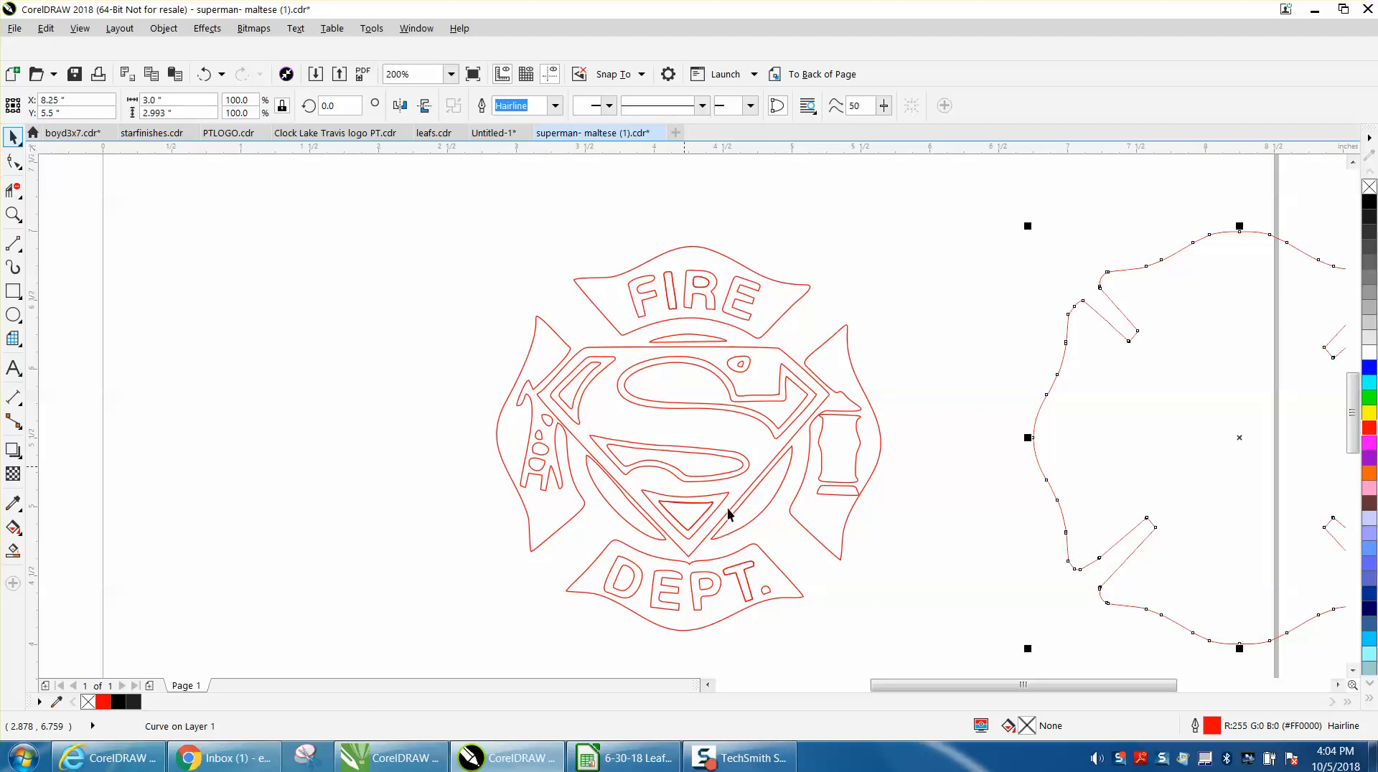
Step: Move the grouped emblem artwork 4 inches to the left and return the cross outline to the page centre
{"action": "left_click_drag", "start_coordinate": [437, 222], "coordinate": [927, 636]}
{"action": "key", "text": "Left"}
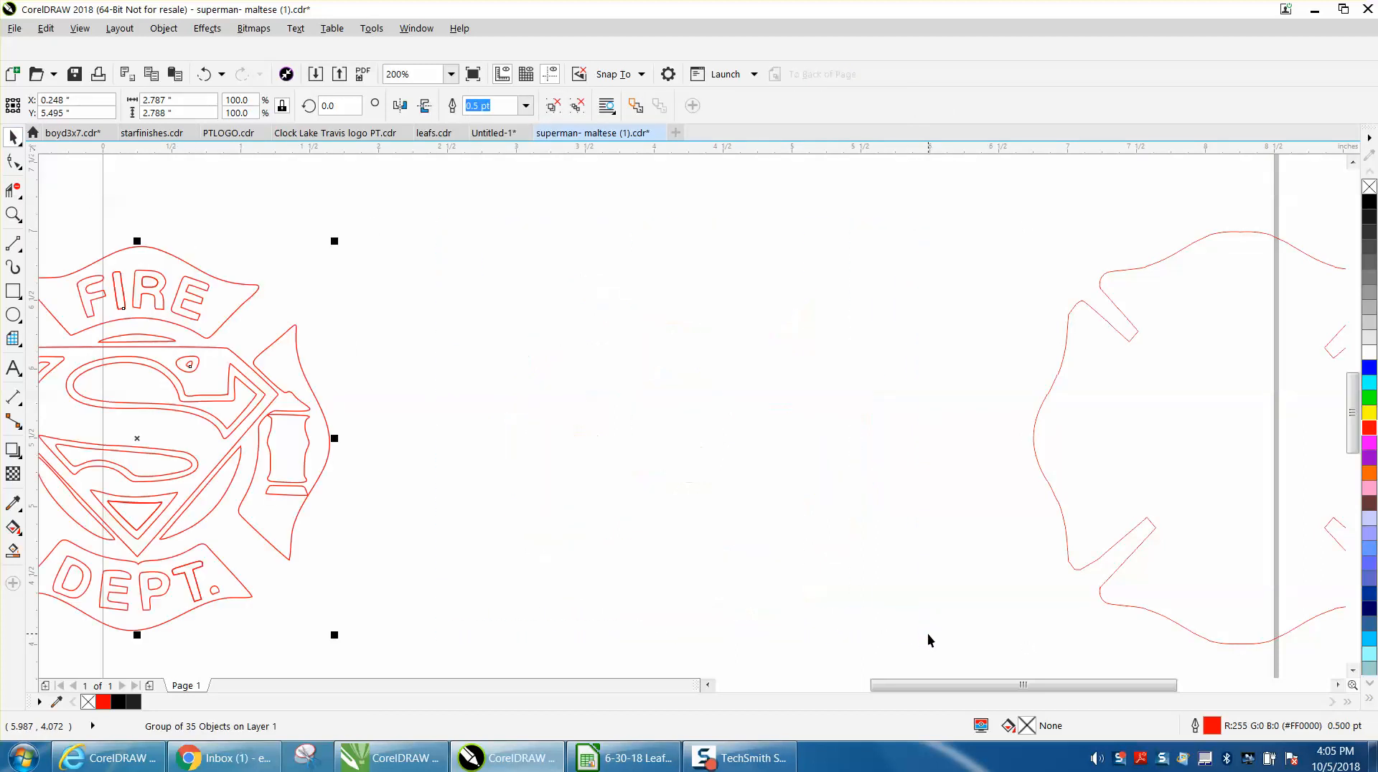
{"action": "left_click", "coordinate": [1062, 515]}
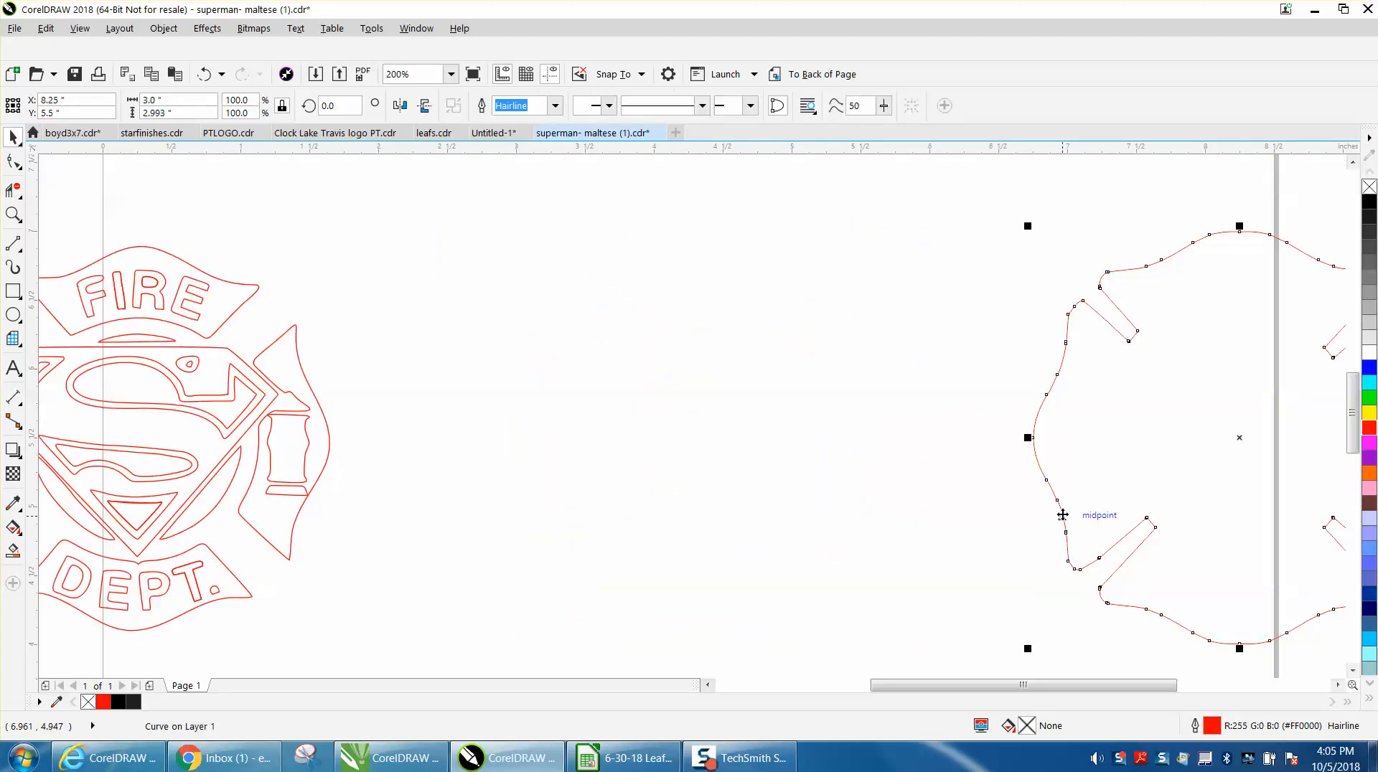
{"action": "key", "text": "Left"}
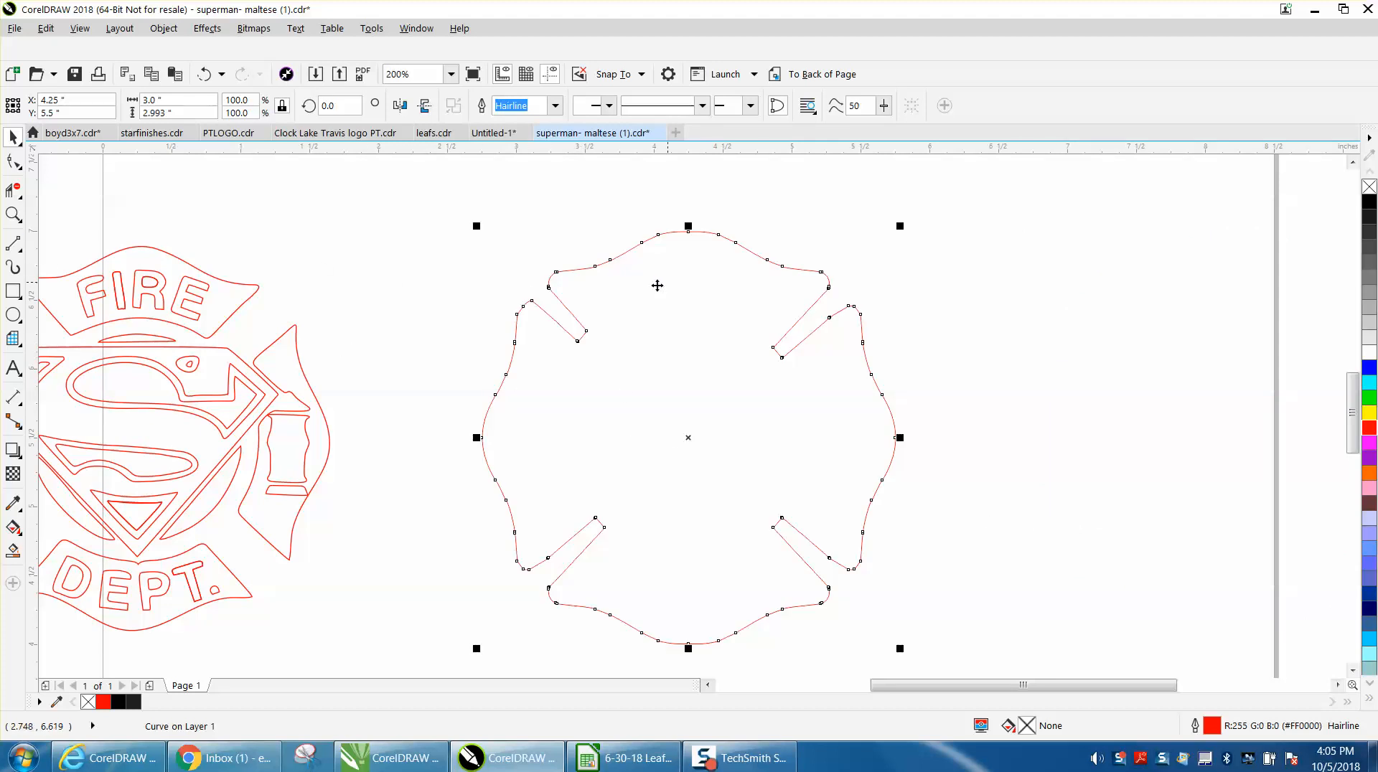
Step: Draw a vertical line about 3.5 inches tall and centre it on the page through the cross outline
{"action": "left_click", "coordinate": [14, 244]}
{"action": "left_click_drag", "start_coordinate": [412, 161], "coordinate": [384, 210]}
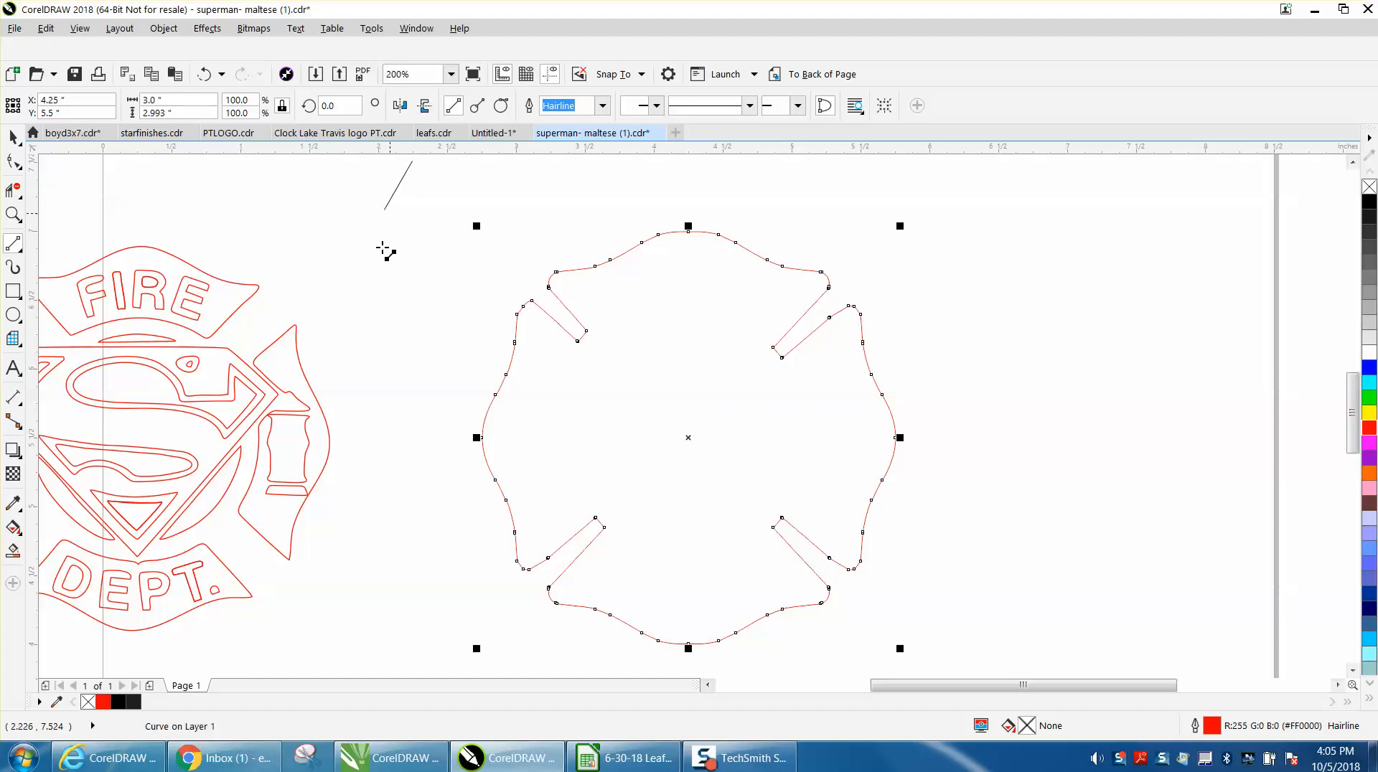
{"action": "left_click", "coordinate": [412, 650]}
{"action": "key", "text": "p"}
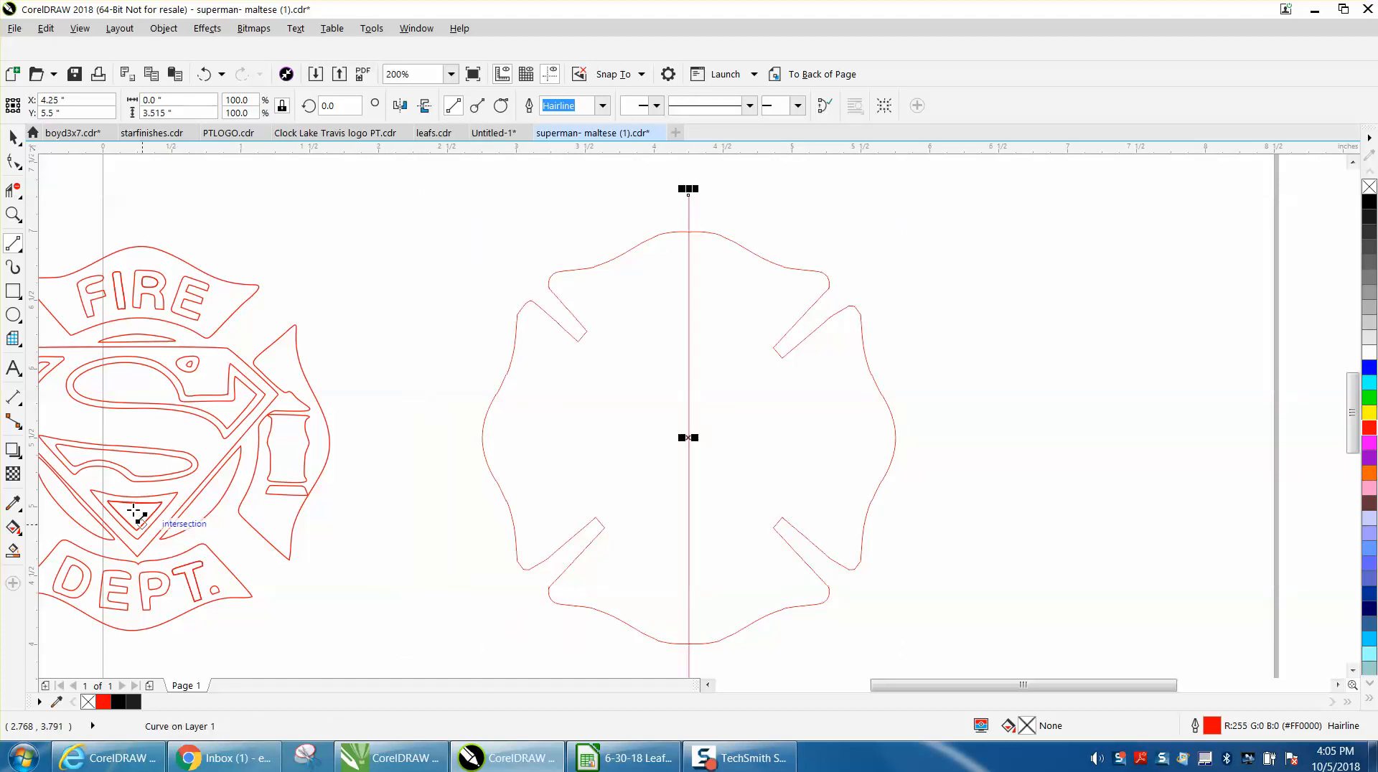
Step: Remove the right half of the cross outline up to the centre line with Virtual Segment Delete
{"action": "left_click", "coordinate": [19, 196]}
{"action": "left_click", "coordinate": [53, 205]}
{"action": "left_click", "coordinate": [782, 266]}
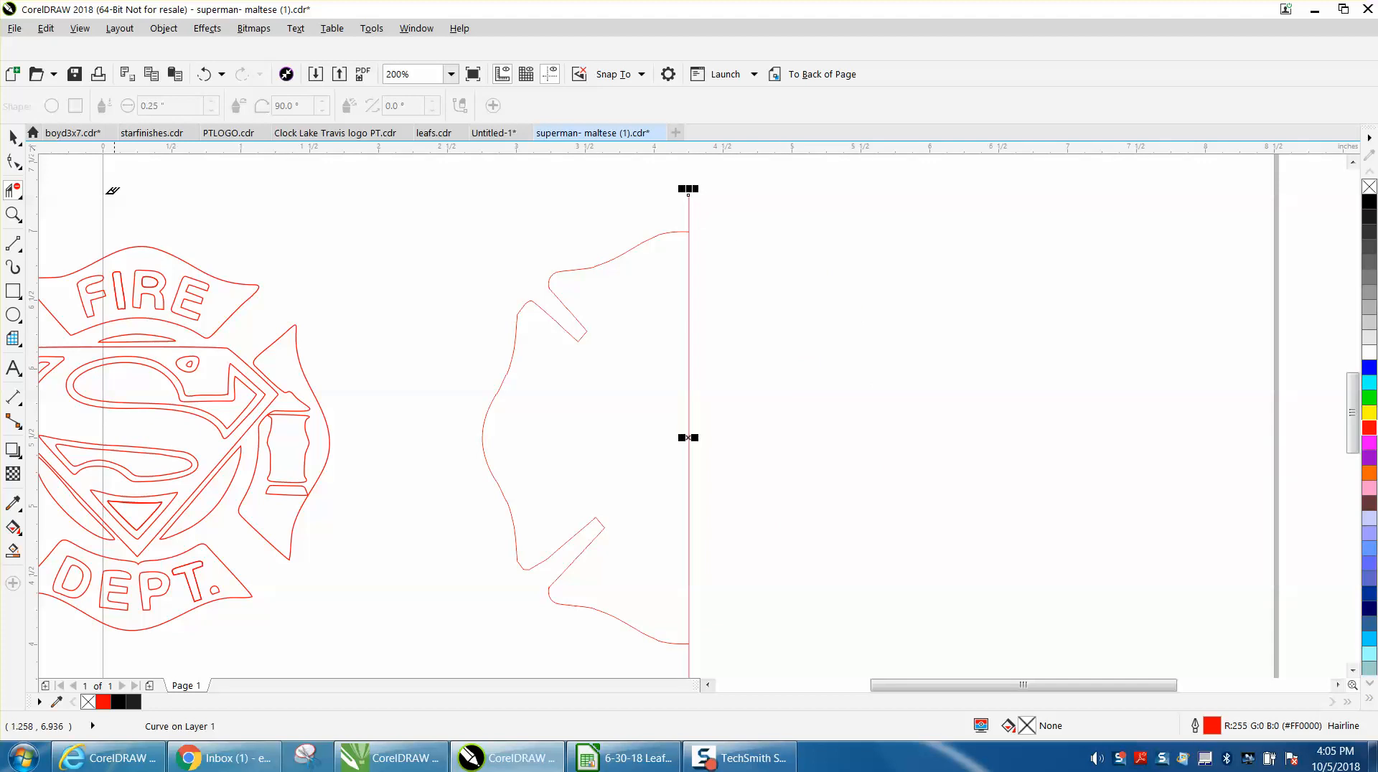
Step: Mirror a copy of the outline's left half across the centre line to complete the symmetrical cross
{"action": "left_click", "coordinate": [9, 138]}
{"action": "left_click", "coordinate": [511, 370]}
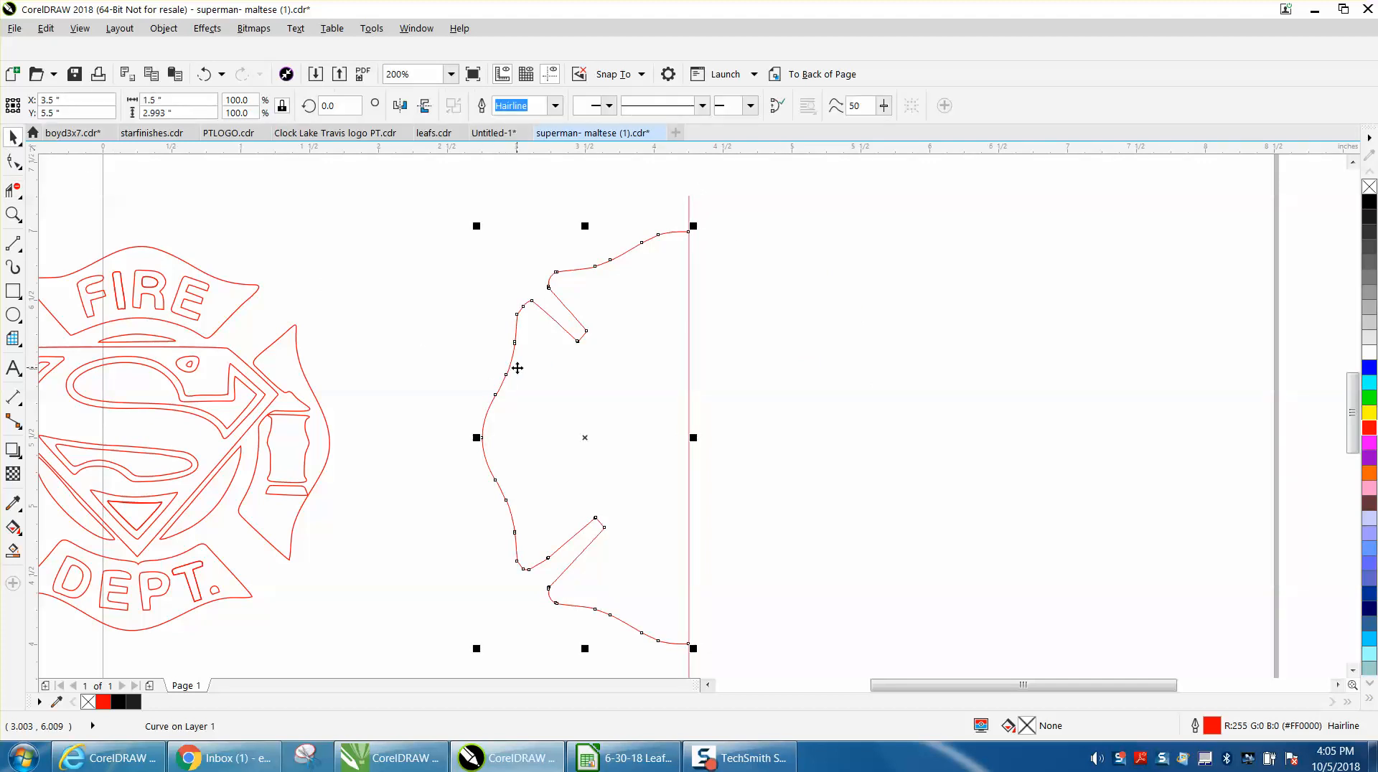
{"action": "left_click_drag", "start_coordinate": [476, 438], "coordinate": [746, 440]}
{"action": "left_click", "coordinate": [721, 257]}
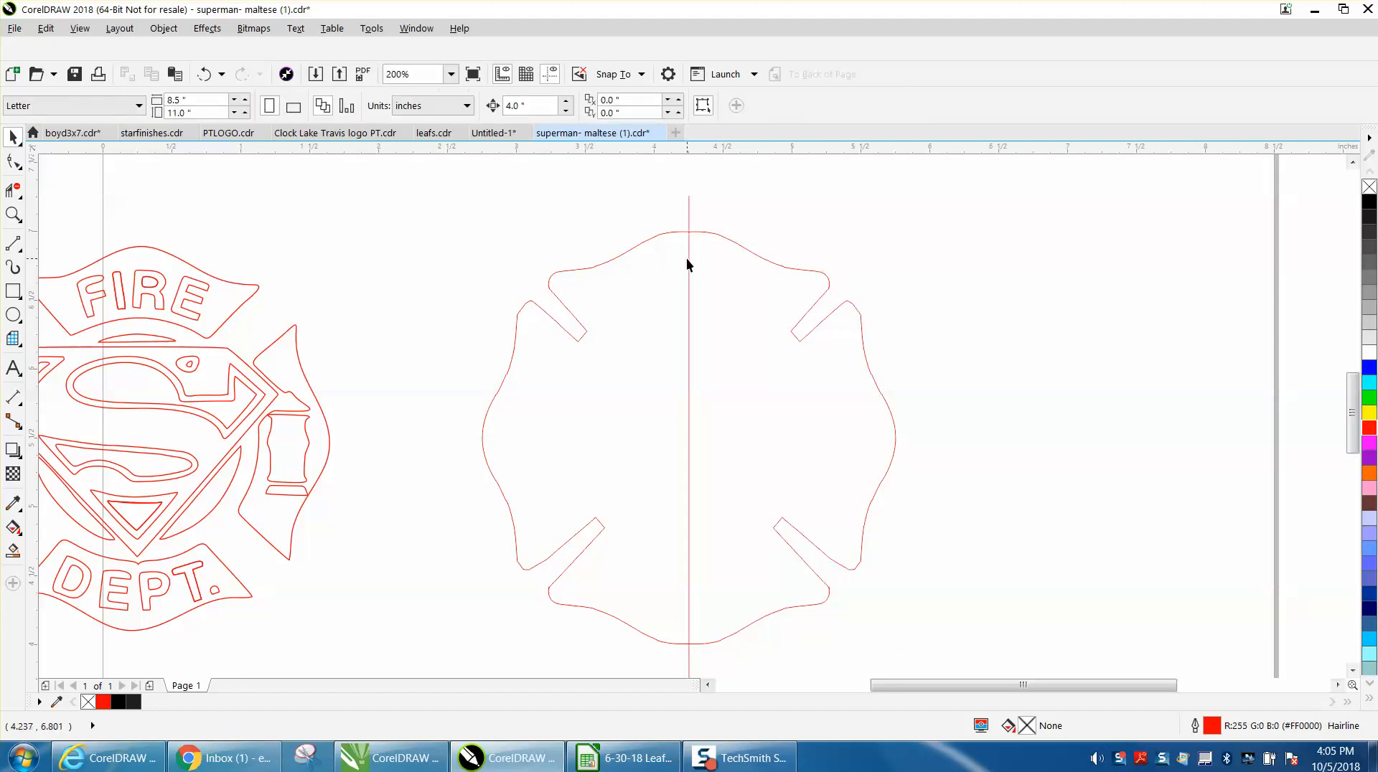
Step: Delete the vertical centre line from the cross
{"action": "left_click", "coordinate": [687, 258]}
{"action": "left_click", "coordinate": [689, 261]}
{"action": "left_click", "coordinate": [691, 213]}
{"action": "left_click", "coordinate": [689, 212]}
{"action": "key", "text": "Delete"}
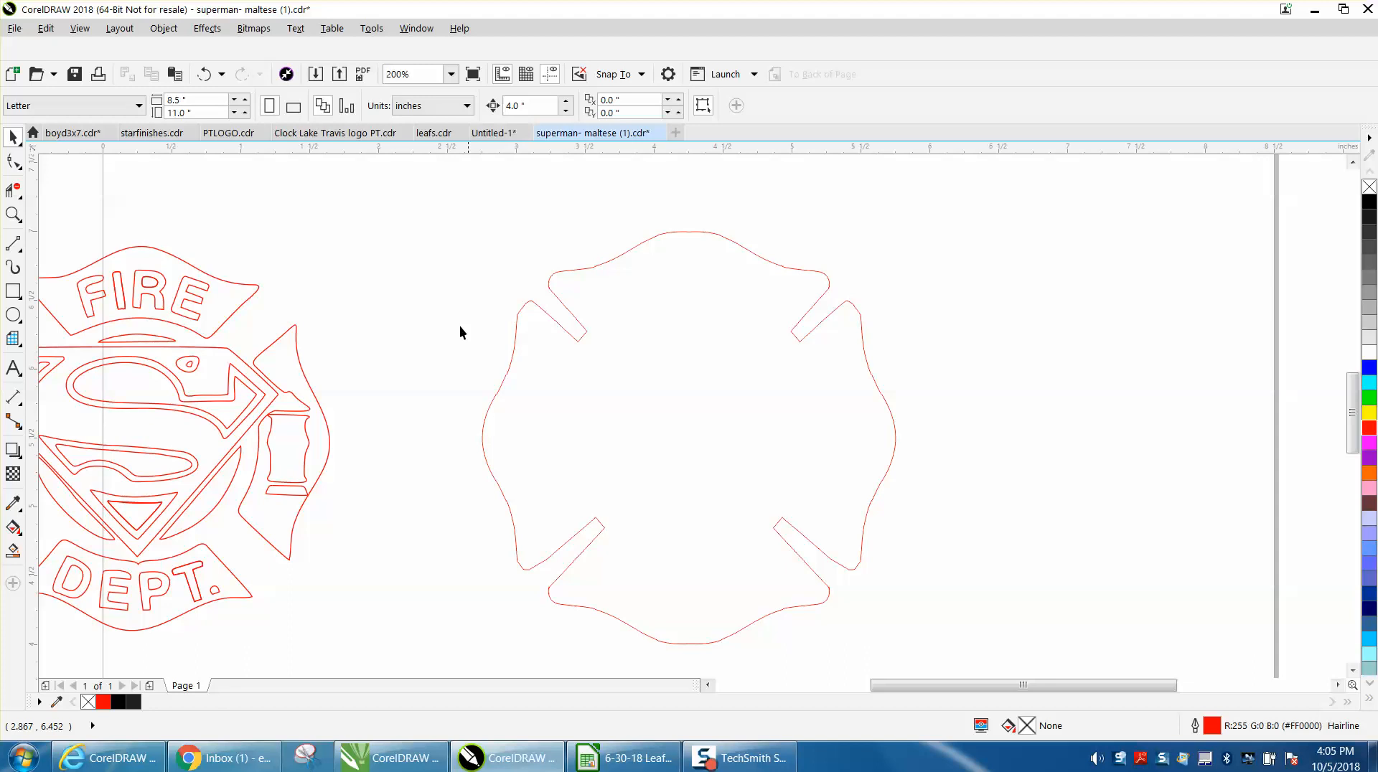
Step: Centre the artwork group on the page inside the mirrored outline and check its fit around the upper slots
{"action": "left_click", "coordinate": [301, 374]}
{"action": "key", "text": "p"}
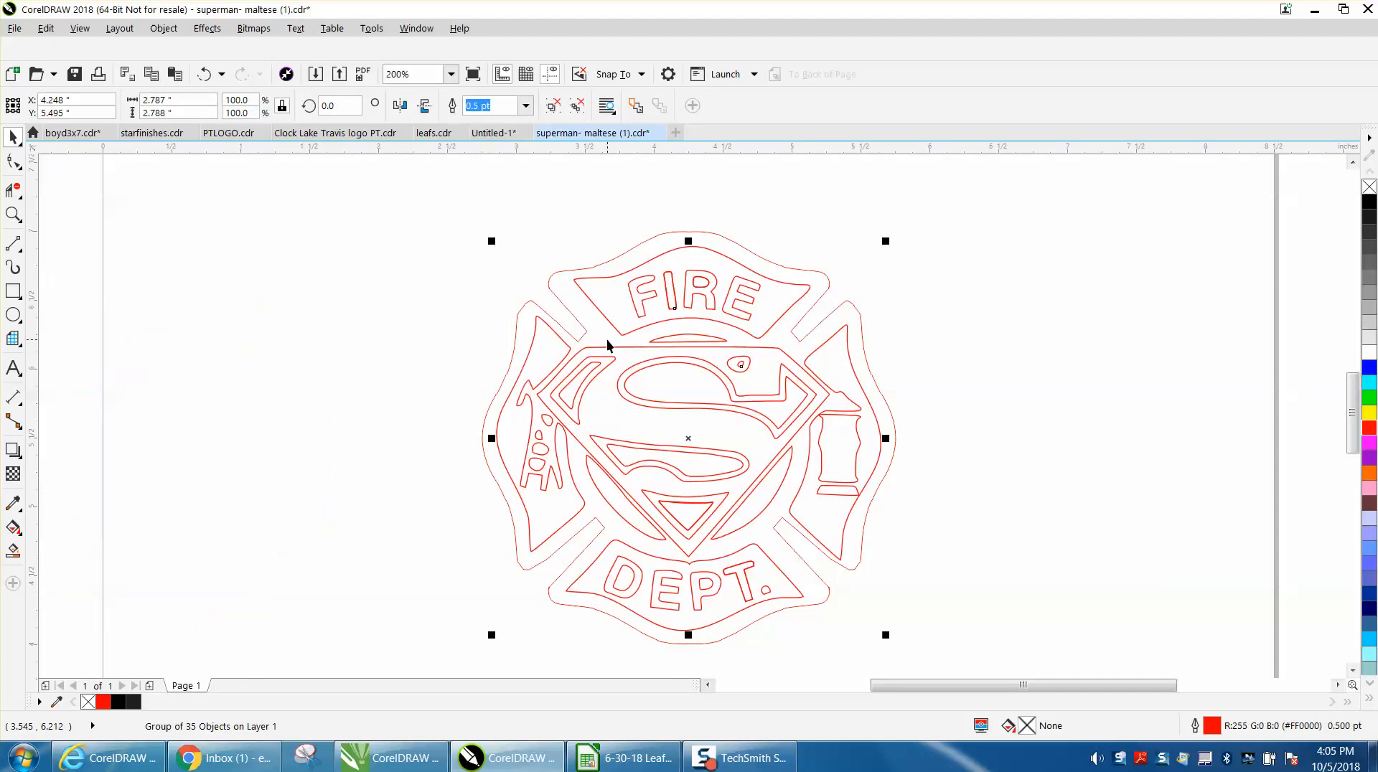
{"action": "left_click", "coordinate": [16, 219]}
{"action": "left_click_drag", "start_coordinate": [440, 267], "coordinate": [912, 425]}
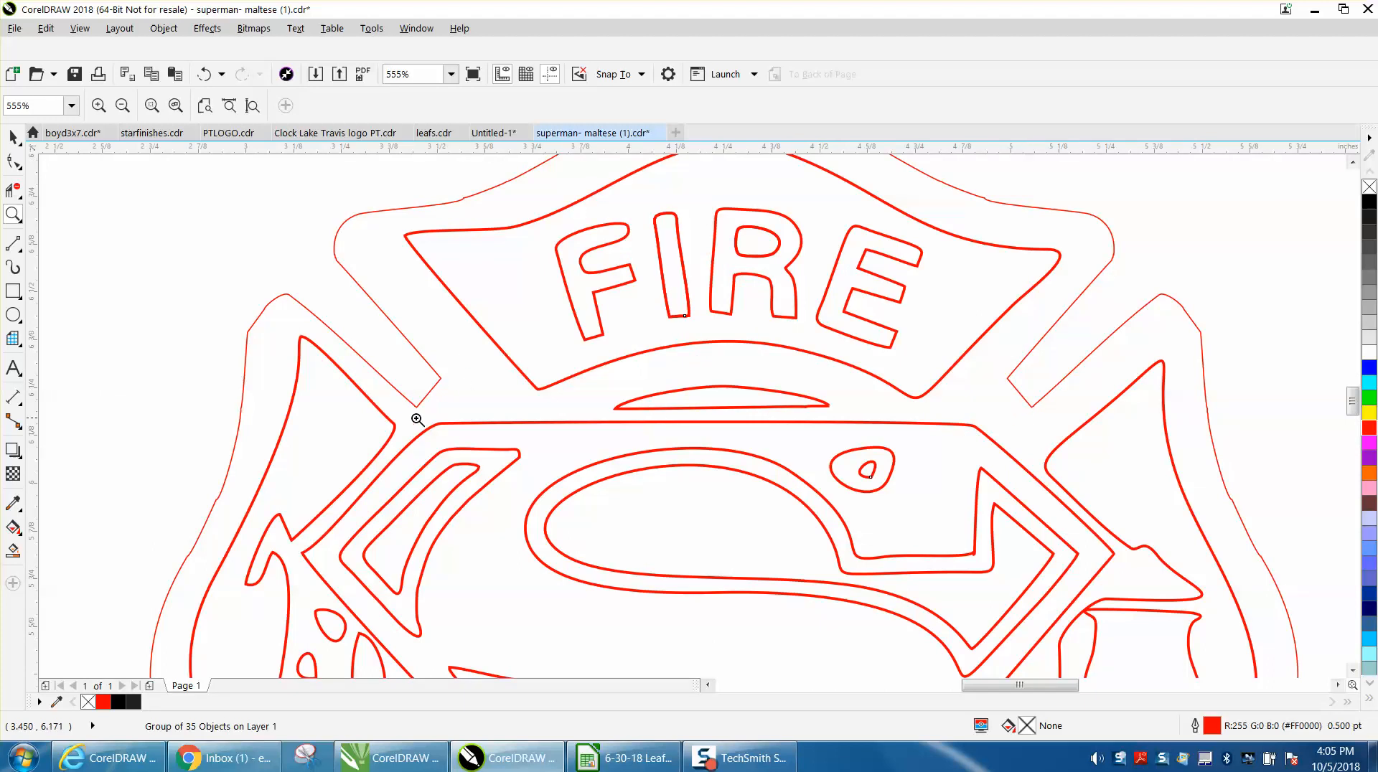
{"action": "right_click", "coordinate": [335, 391]}
{"action": "right_click", "coordinate": [335, 391]}
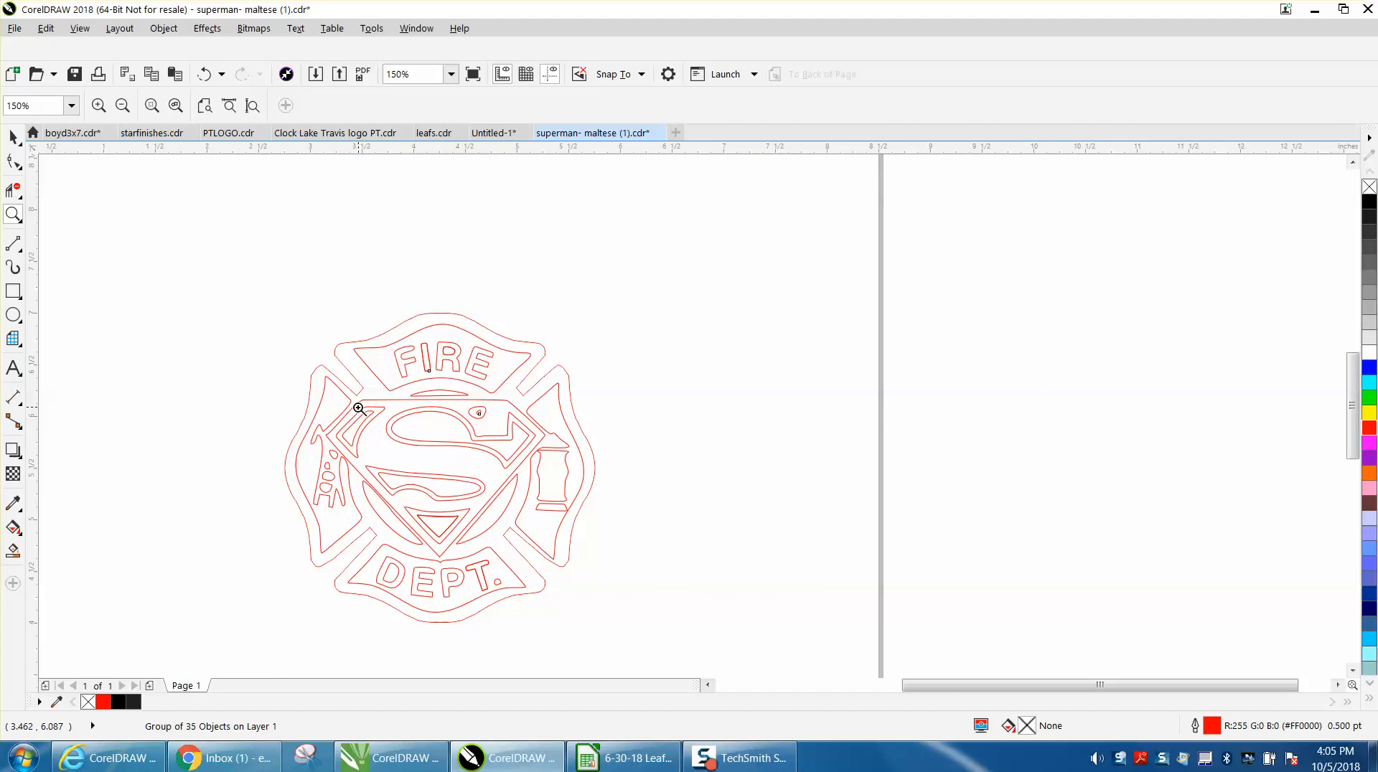